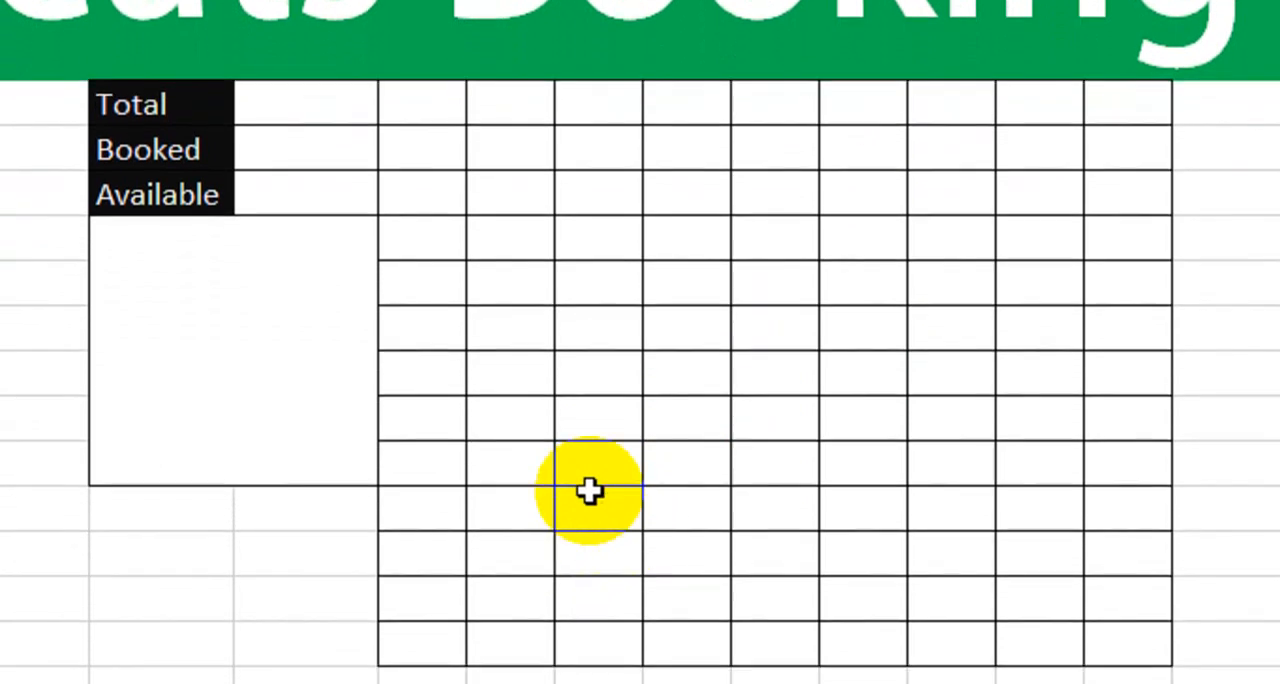
- Examine the empty seat grid, the Total, Booked and Available cells, and the blank box below them
left_click_drag(447, 152, 1152, 143)
left_click_drag(996, 186, 901, 290)
left_click_drag(755, 290, 846, 502)
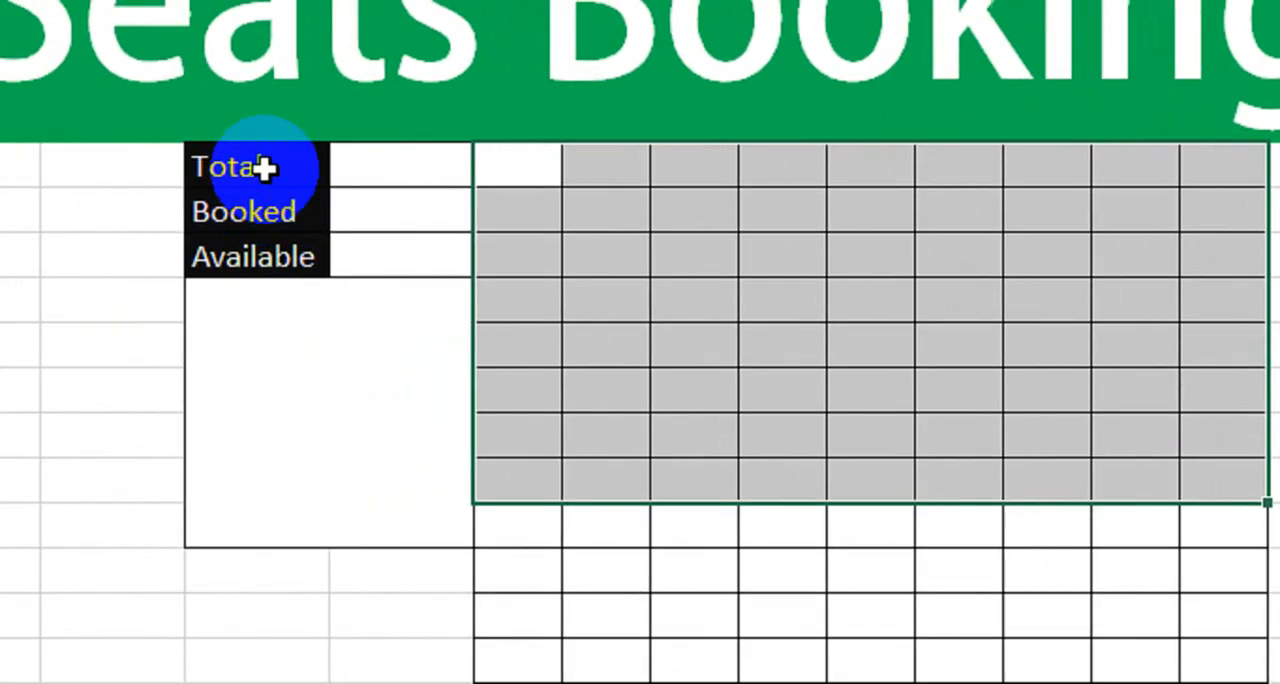
left_click(263, 168)
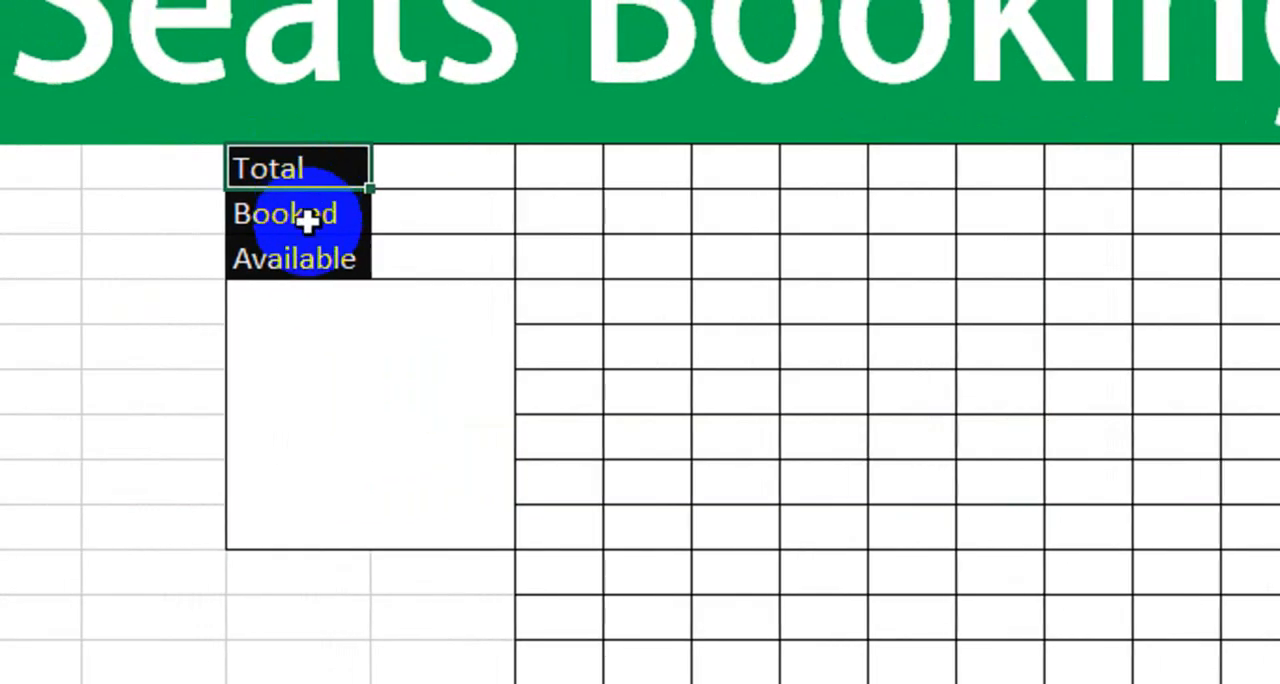
left_click(318, 214)
left_click(443, 217)
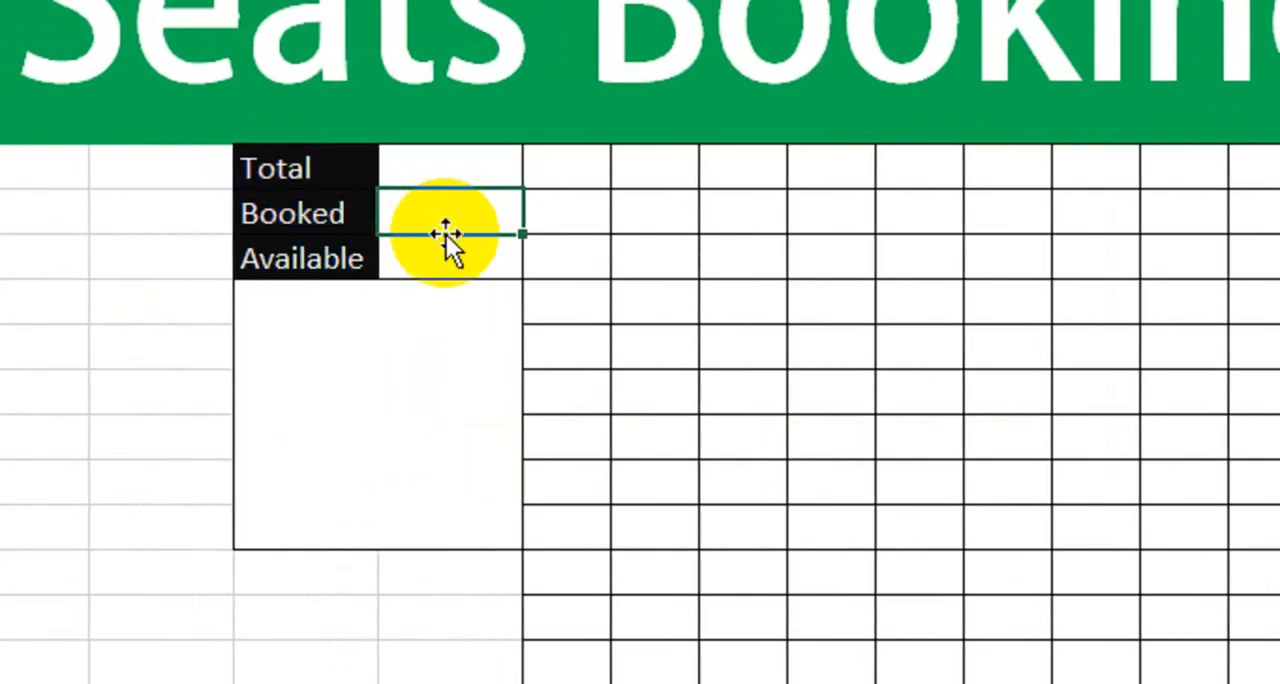
left_click(449, 262)
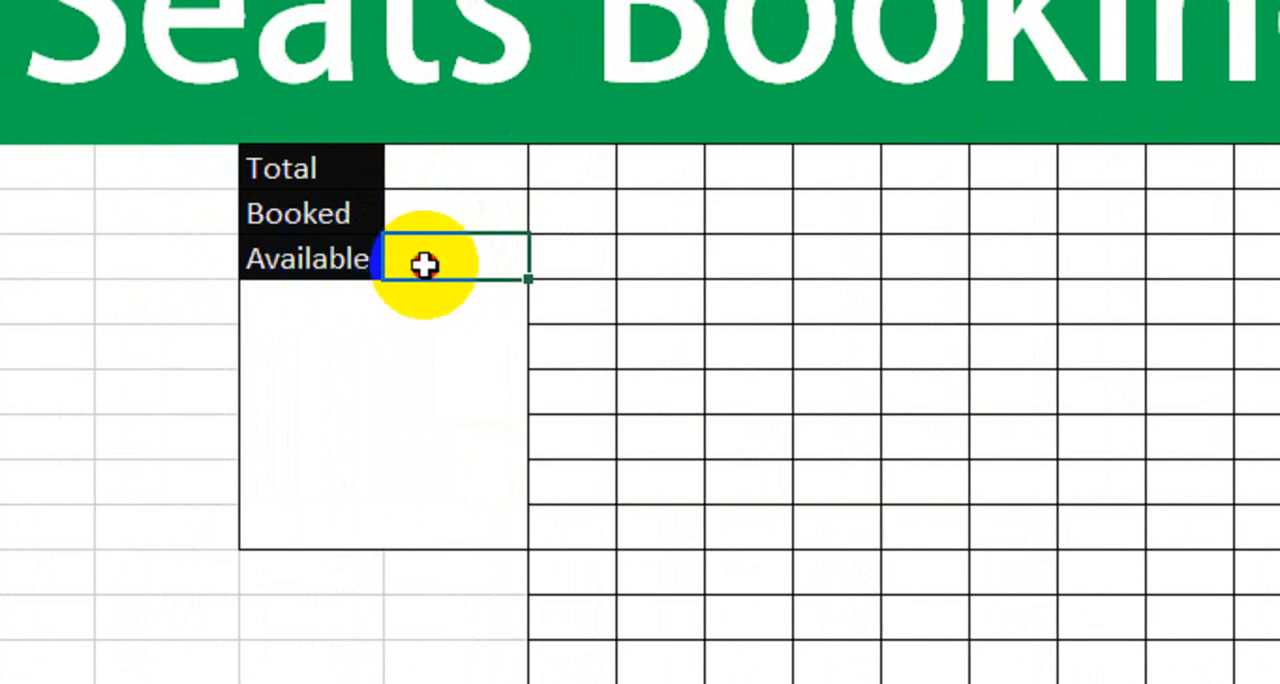
left_click(334, 220)
left_click(445, 223)
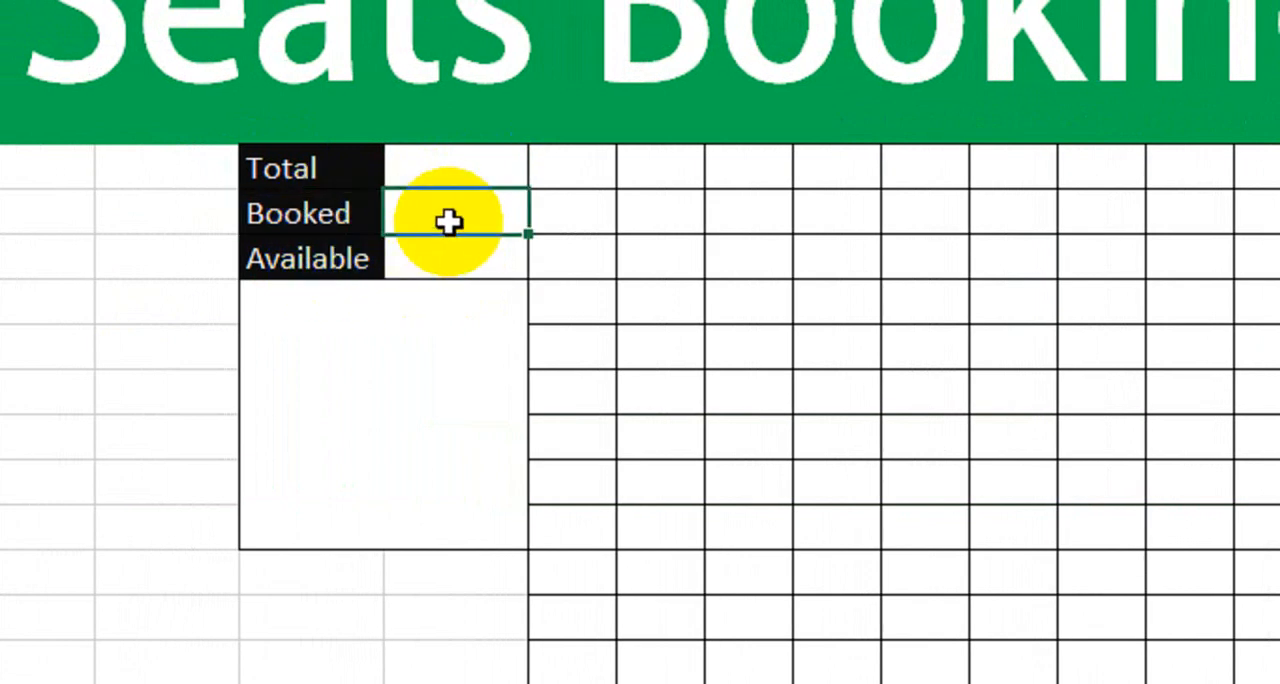
left_click(331, 172)
left_click(472, 170)
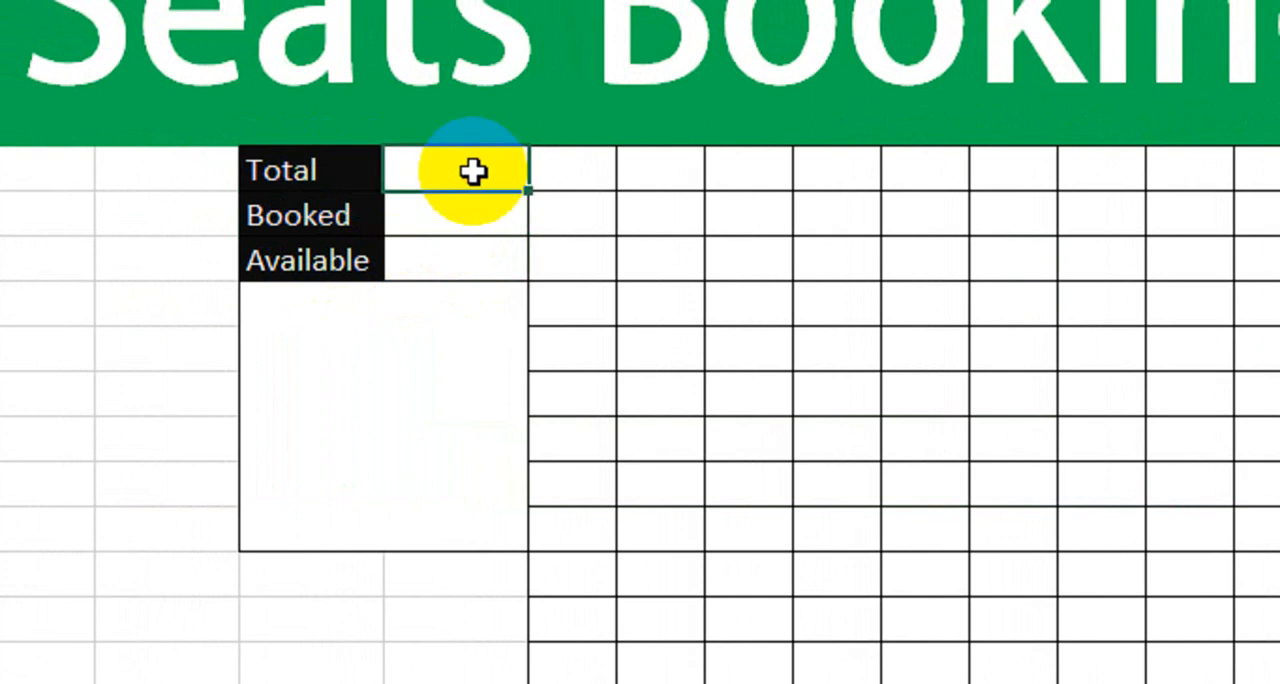
left_click(314, 320)
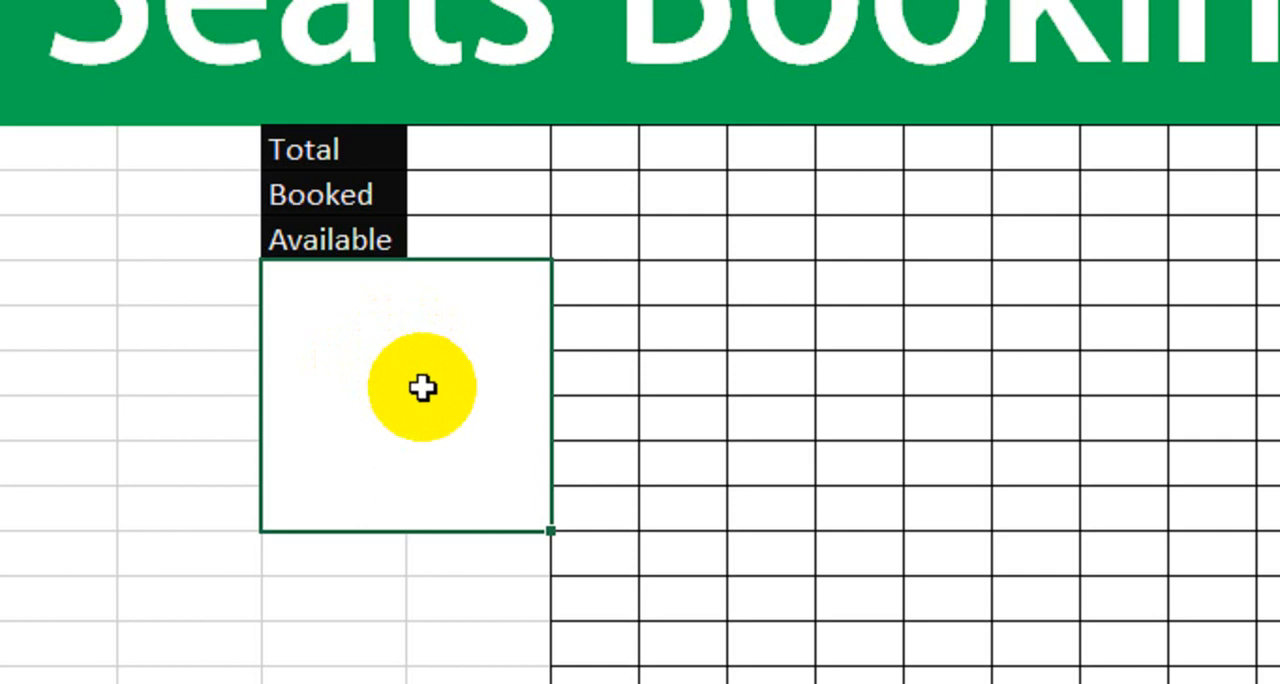
- Enter =COUNTBLANK(G5:O17) in the cell beside Available to count the unbooked seats in the grid
left_click(466, 242)
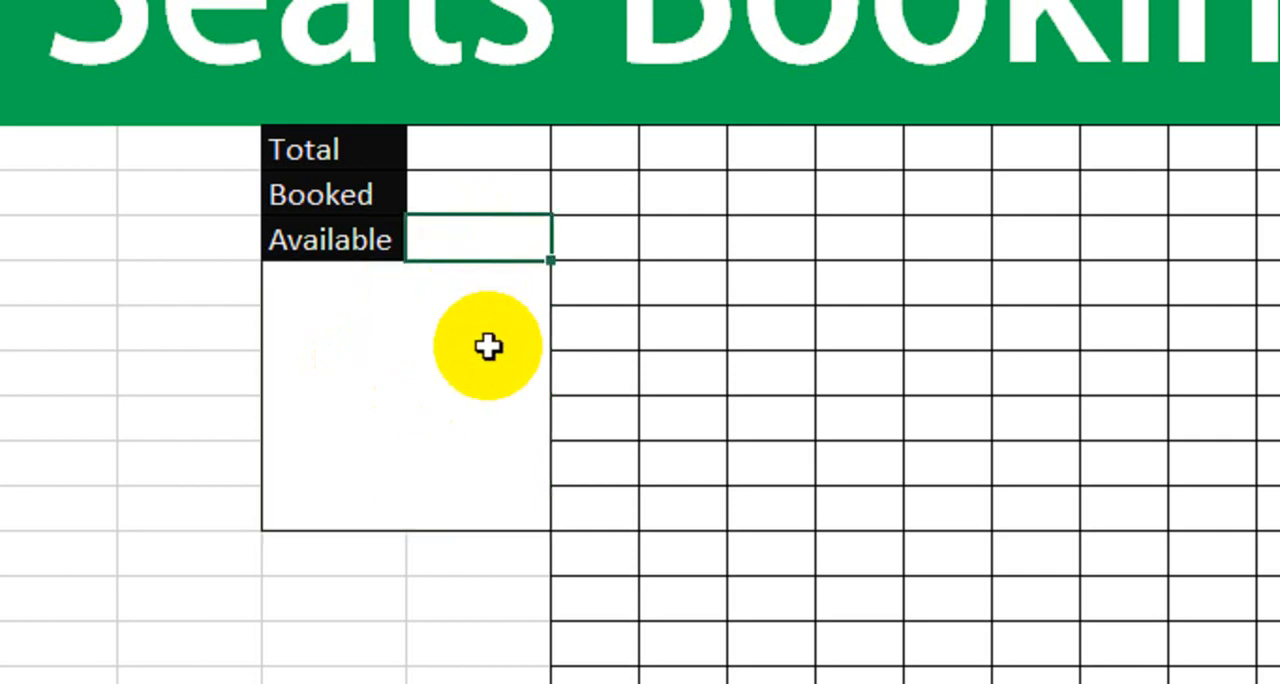
type("=coun")
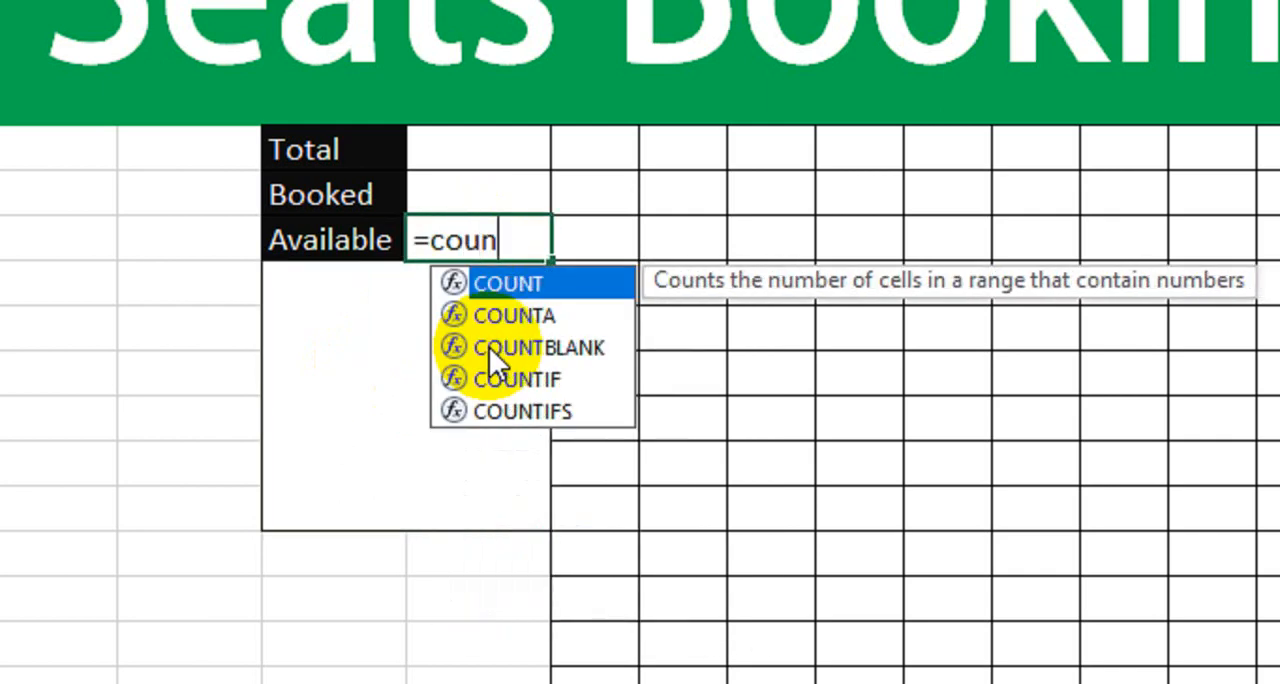
type("b")
key("BackSpace")
double_click(489, 347)
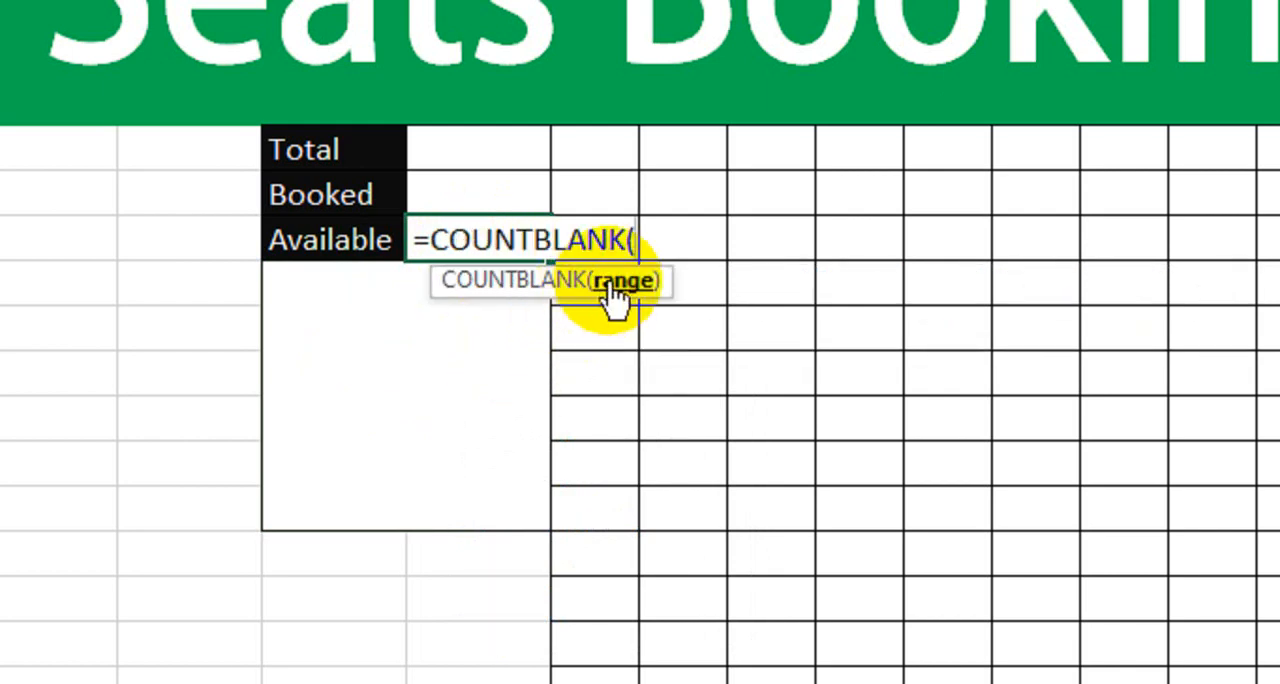
left_click_drag(600, 153, 1273, 258)
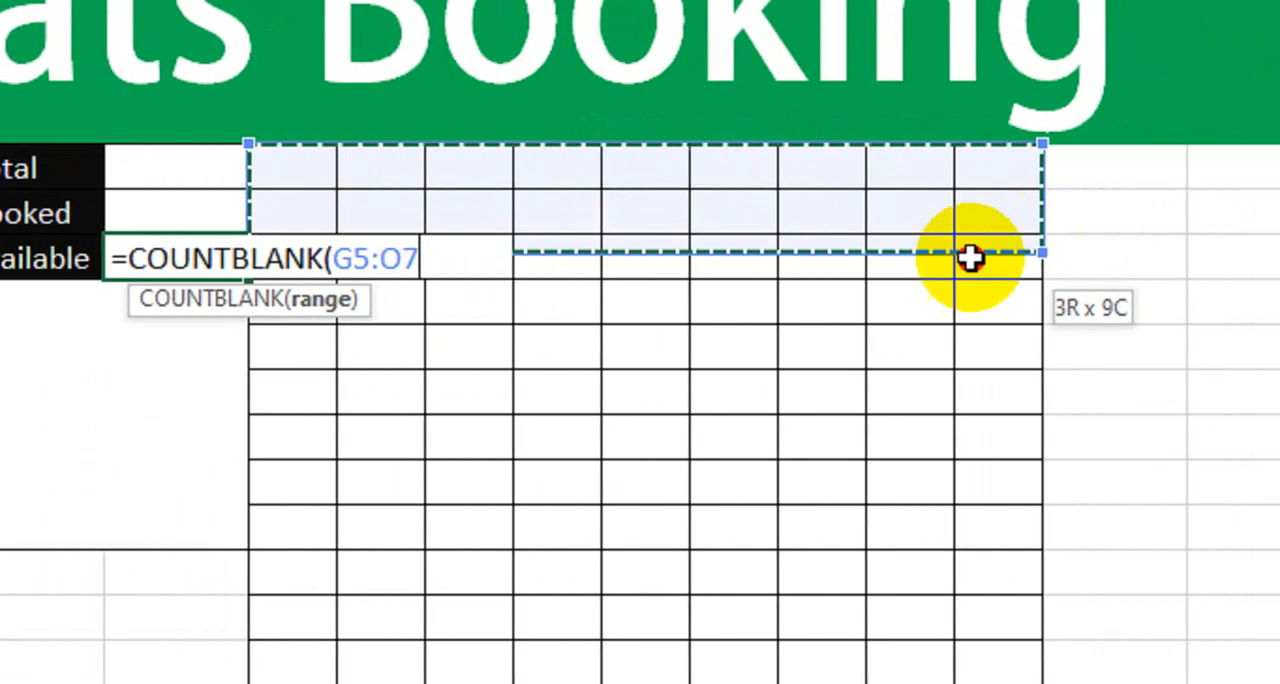
left_click_drag(970, 258, 960, 546)
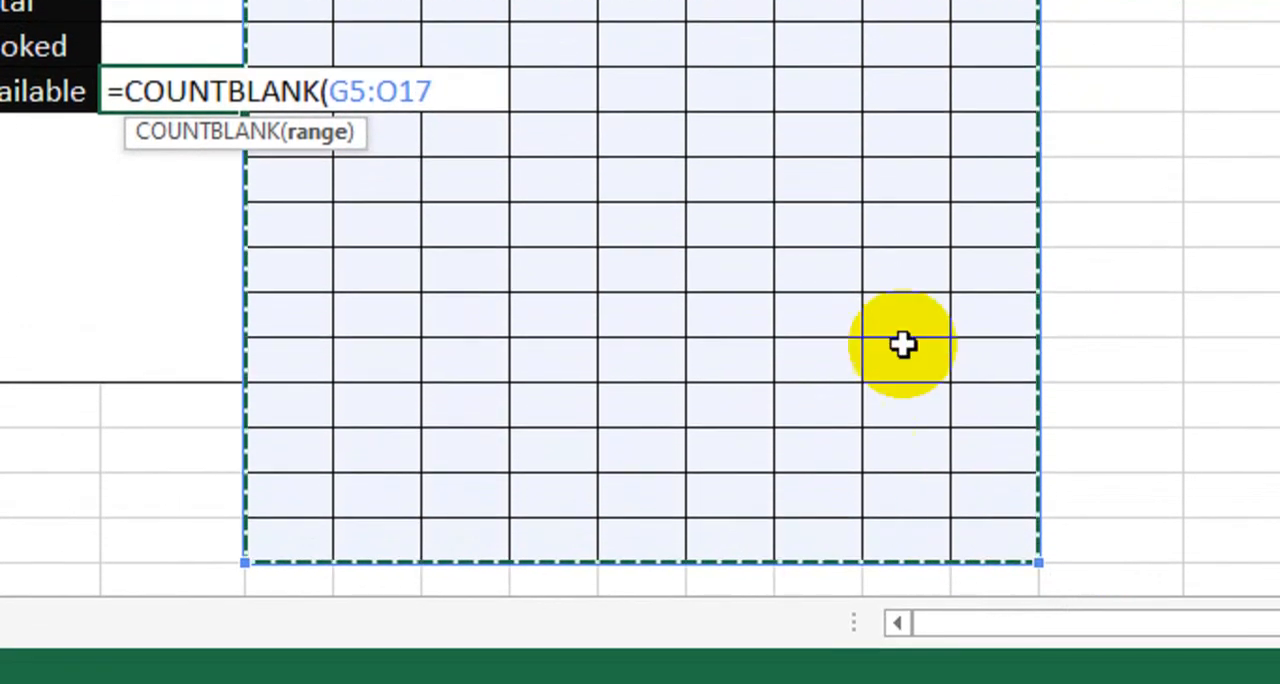
type(")")
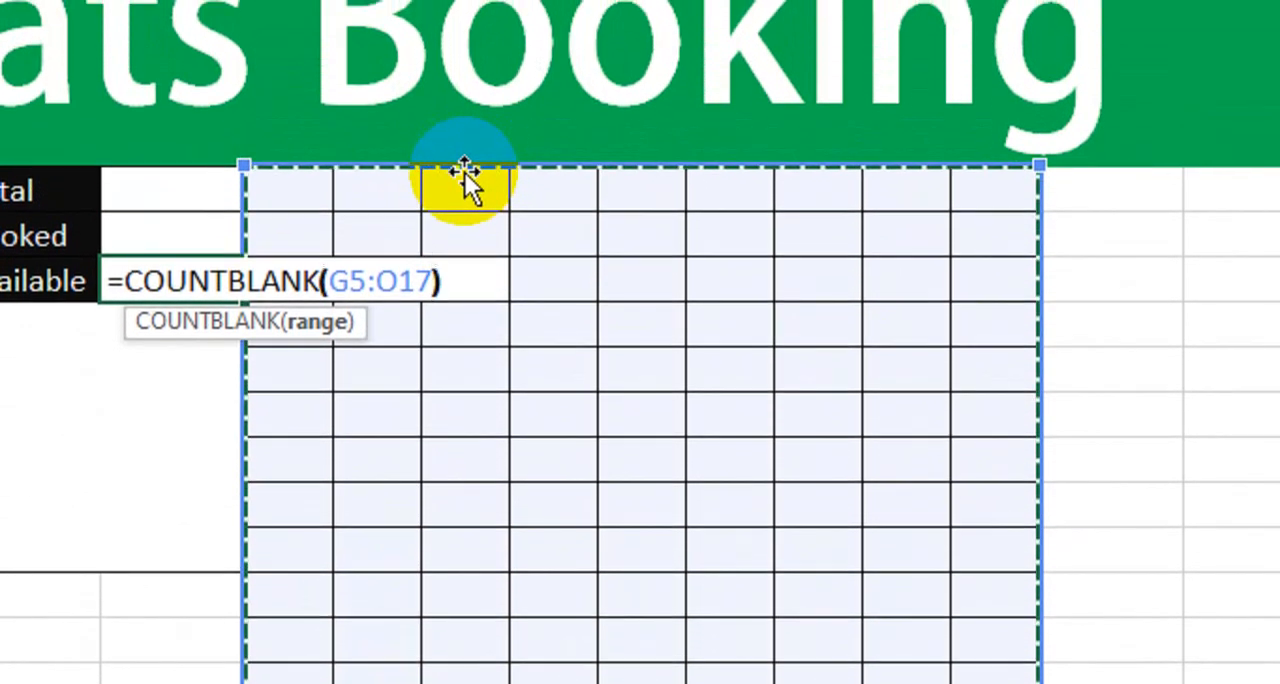
key("Return")
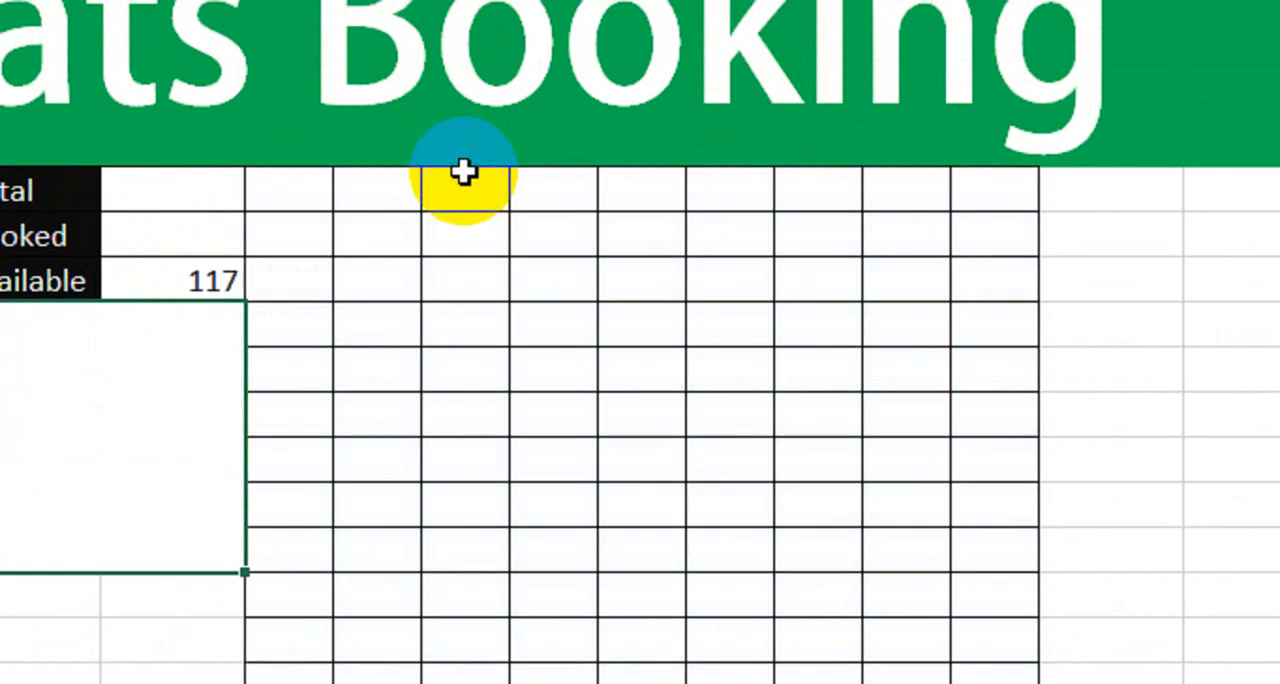
left_click(163, 281)
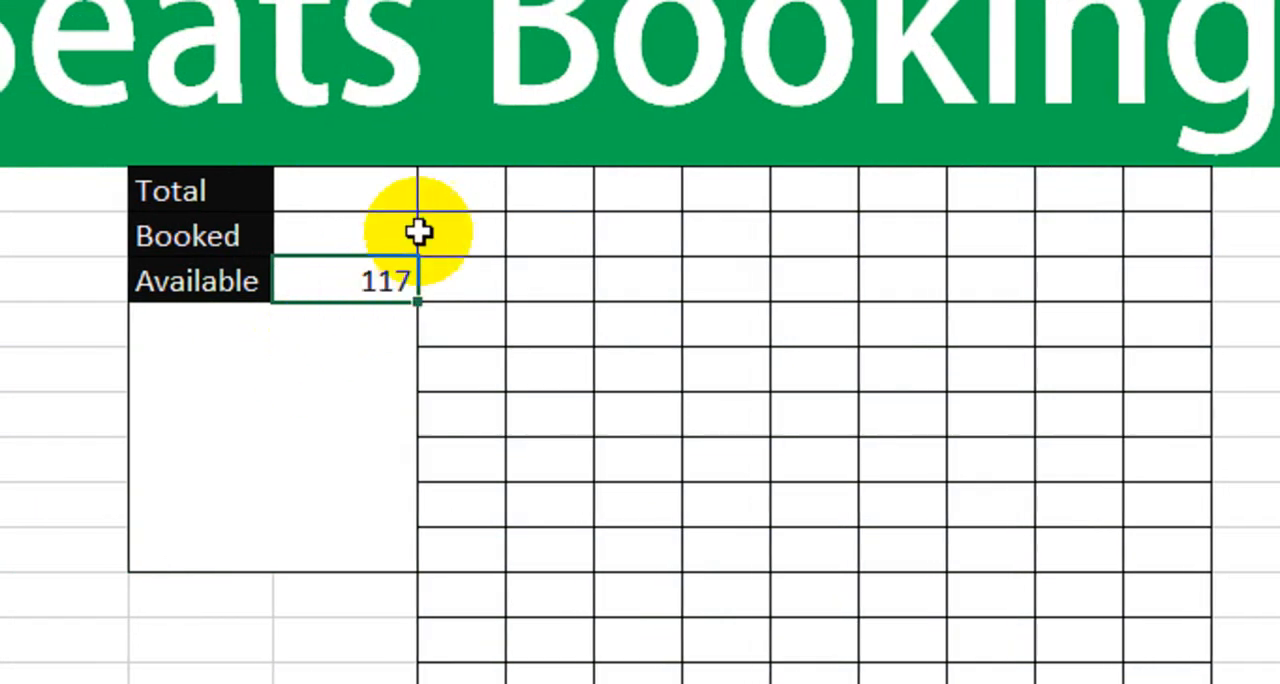
- Enter =COUNTIF(G5:O17,"B") in the cell beside Booked to count the seats marked B
left_click_drag(470, 192, 1164, 683)
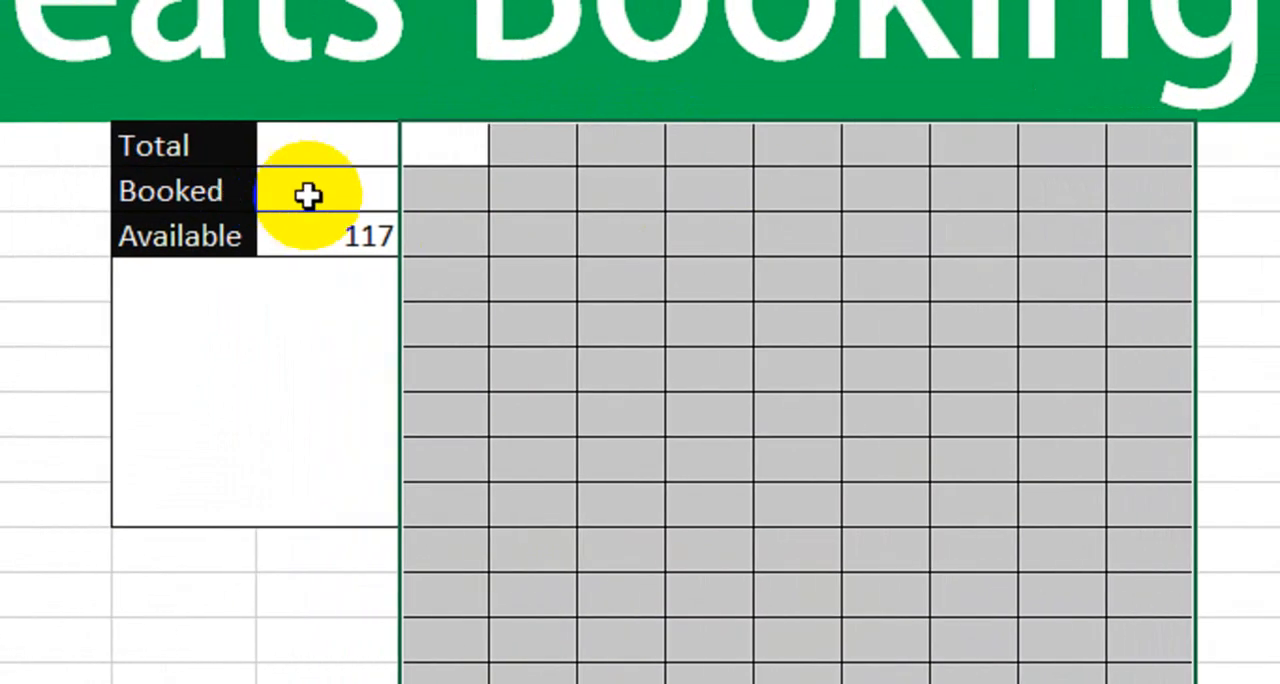
left_click(307, 196)
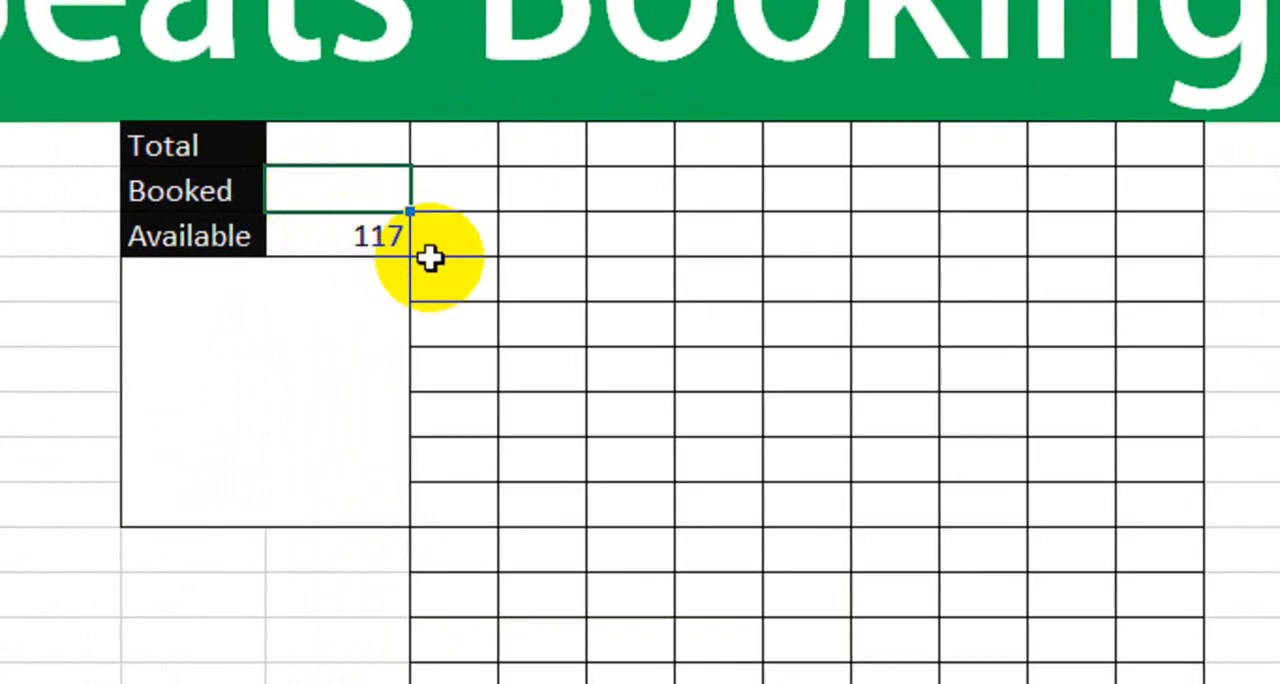
type("=count")
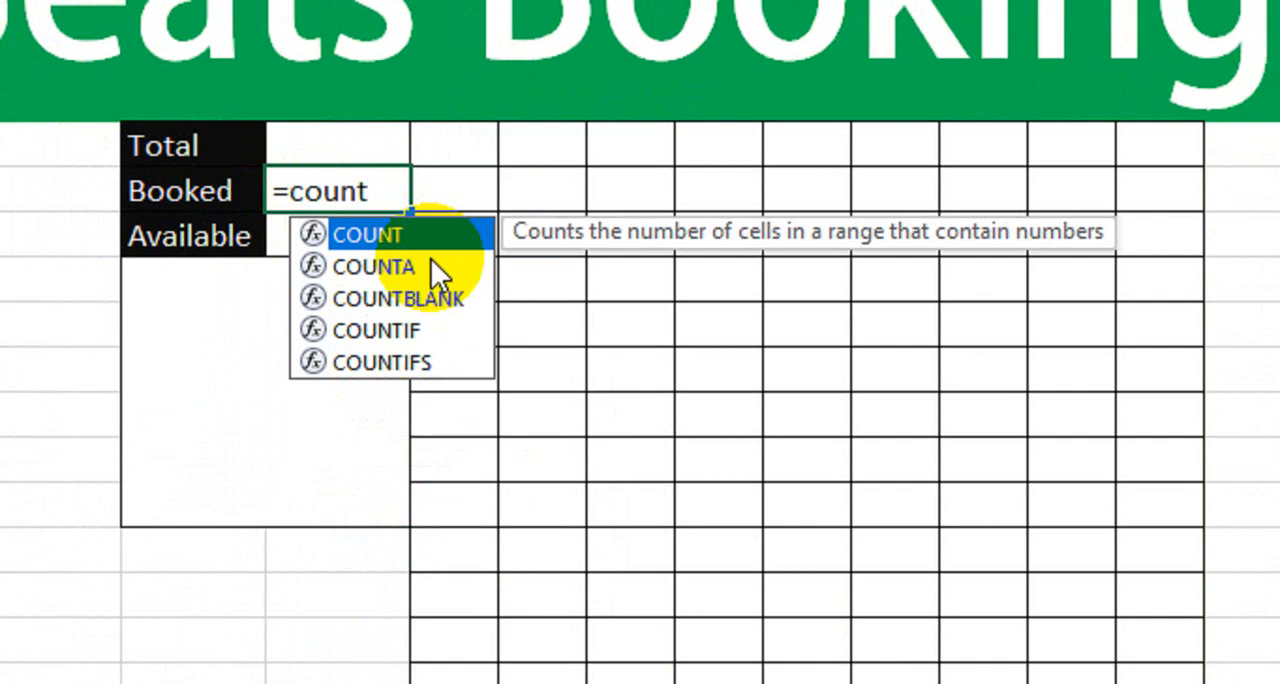
key("Down")
key("Down")
key("Down")
key("Tab")
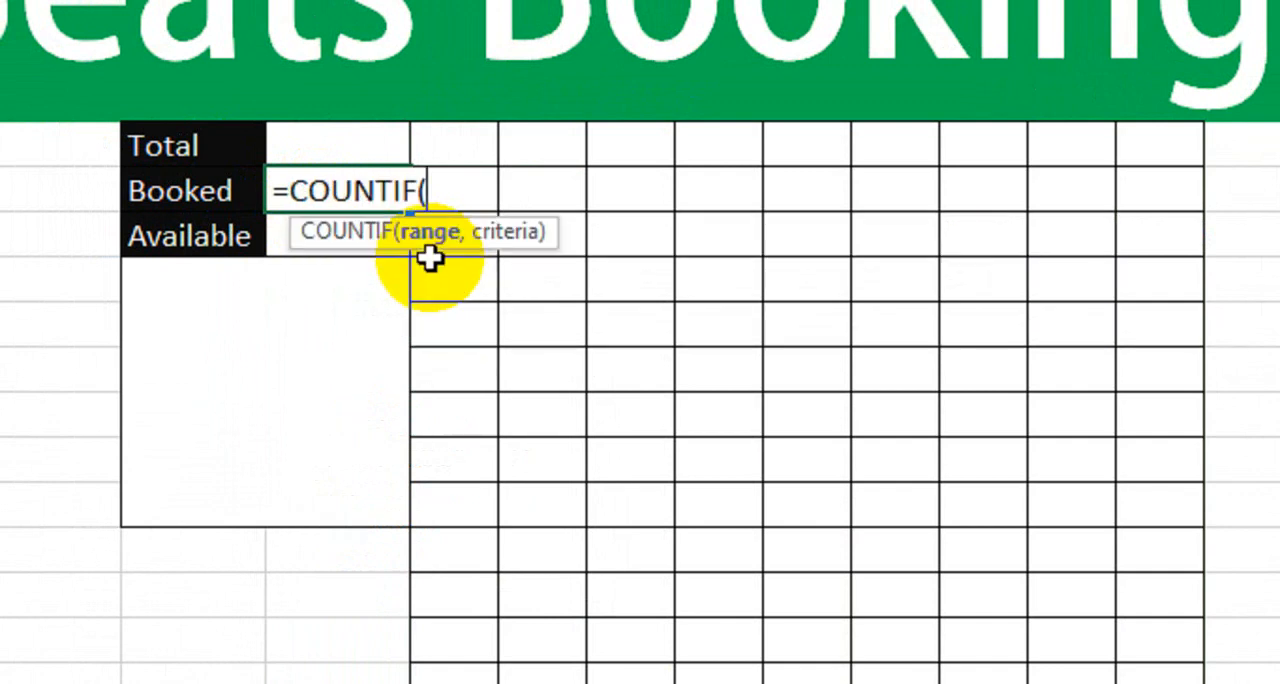
left_click_drag(470, 162, 1129, 681)
left_click_drag(958, 575, 960, 598)
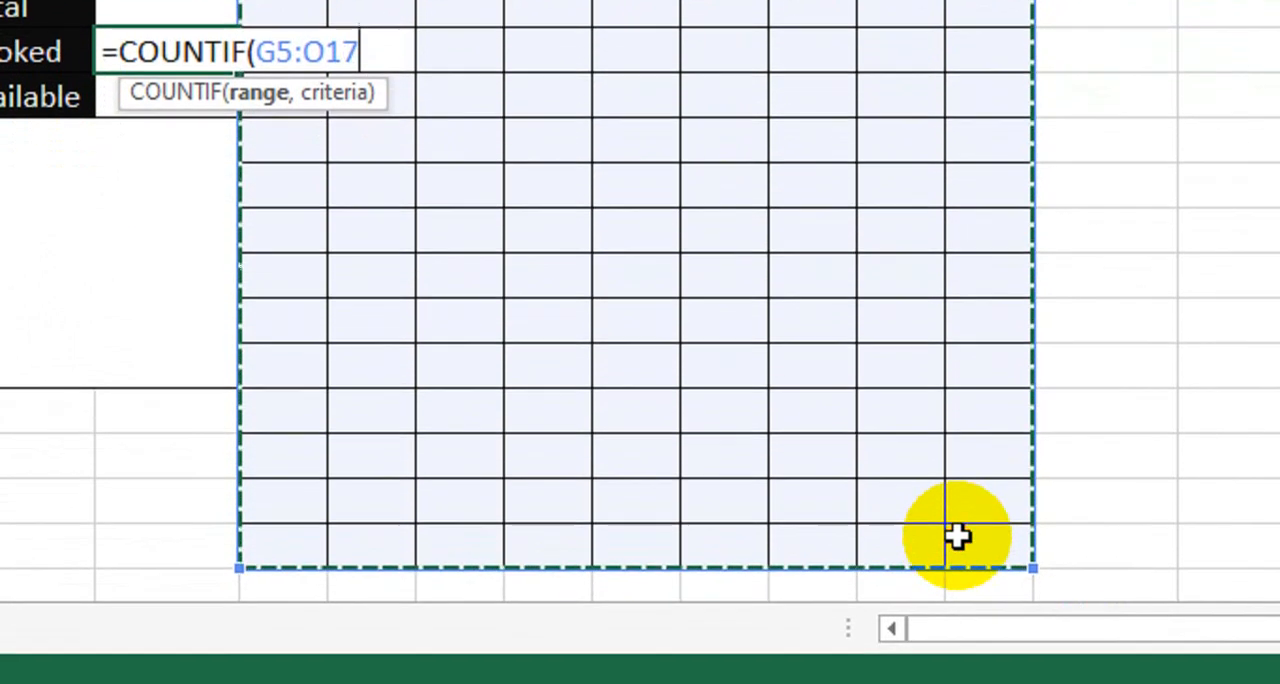
type(",\"")
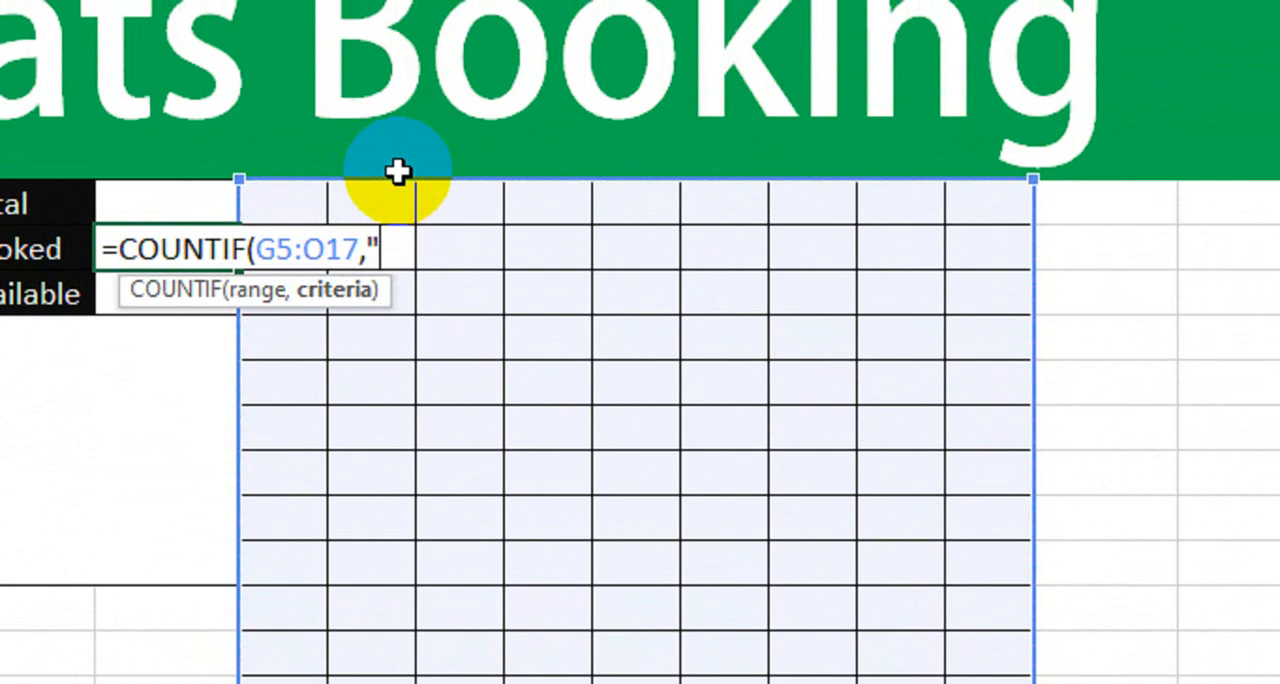
type("B\")")
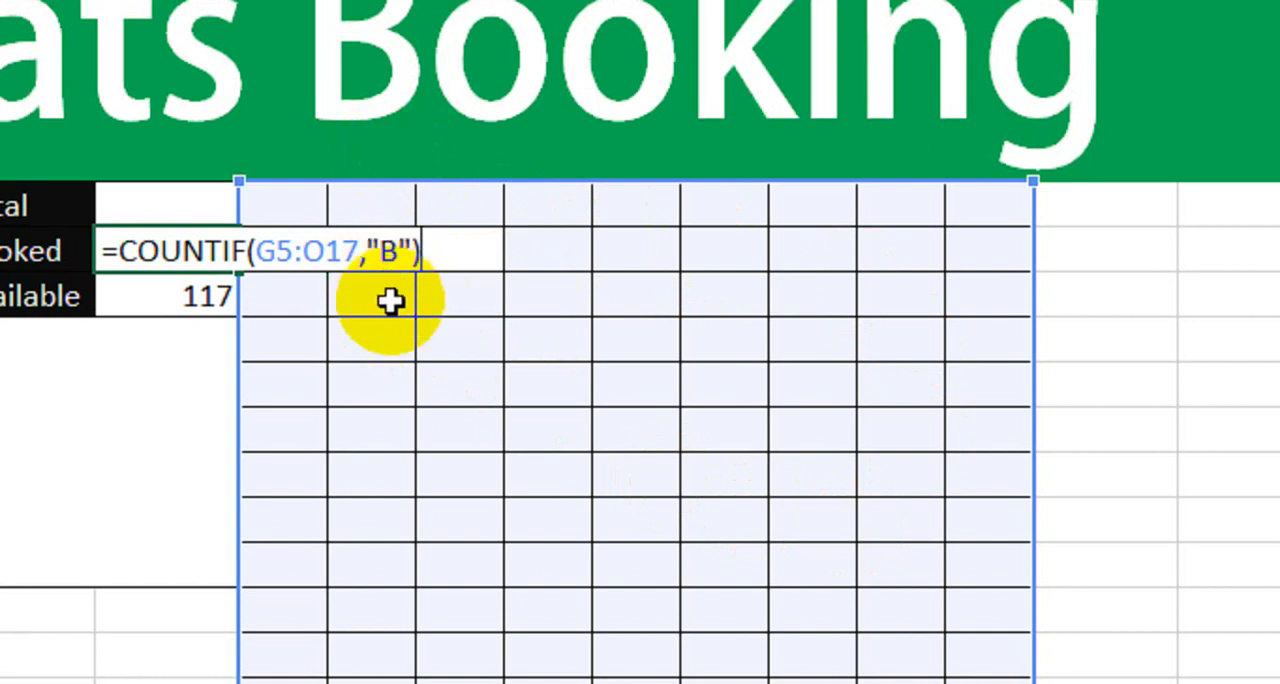
key("Return")
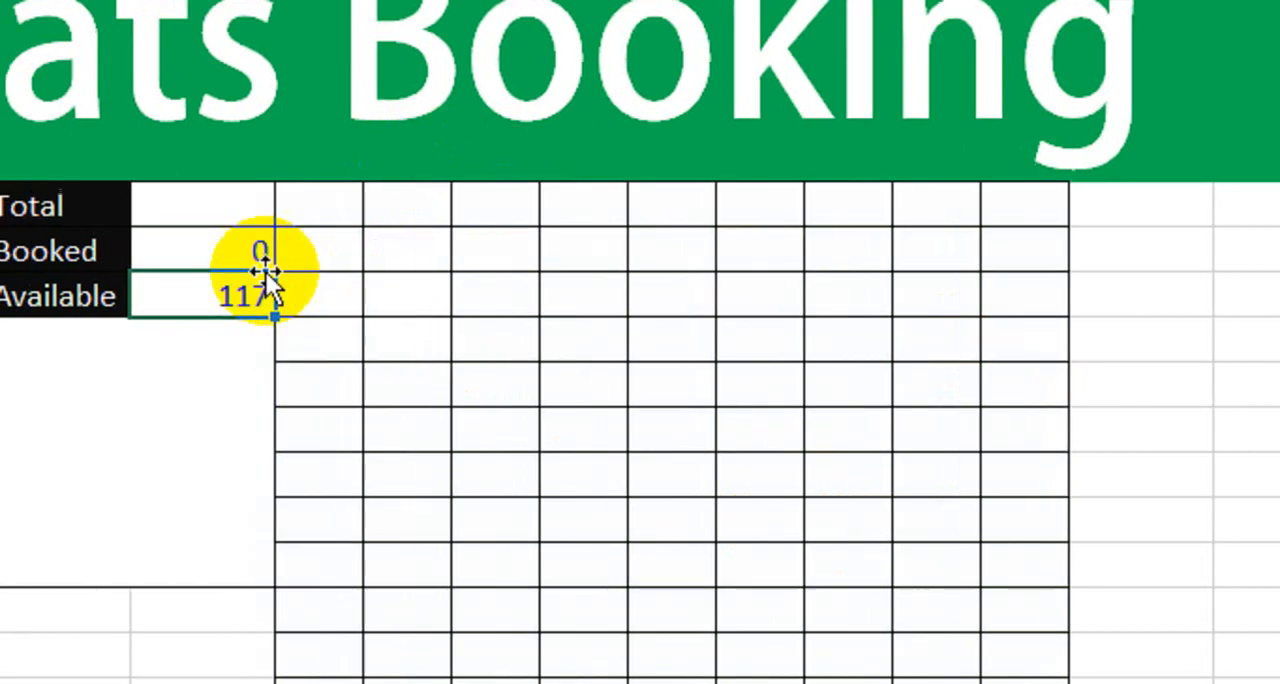
- Mark the seat in the grid's third column, fourth row as booked with B and check the seat counts
left_click(240, 262)
left_click_drag(405, 212, 673, 412)
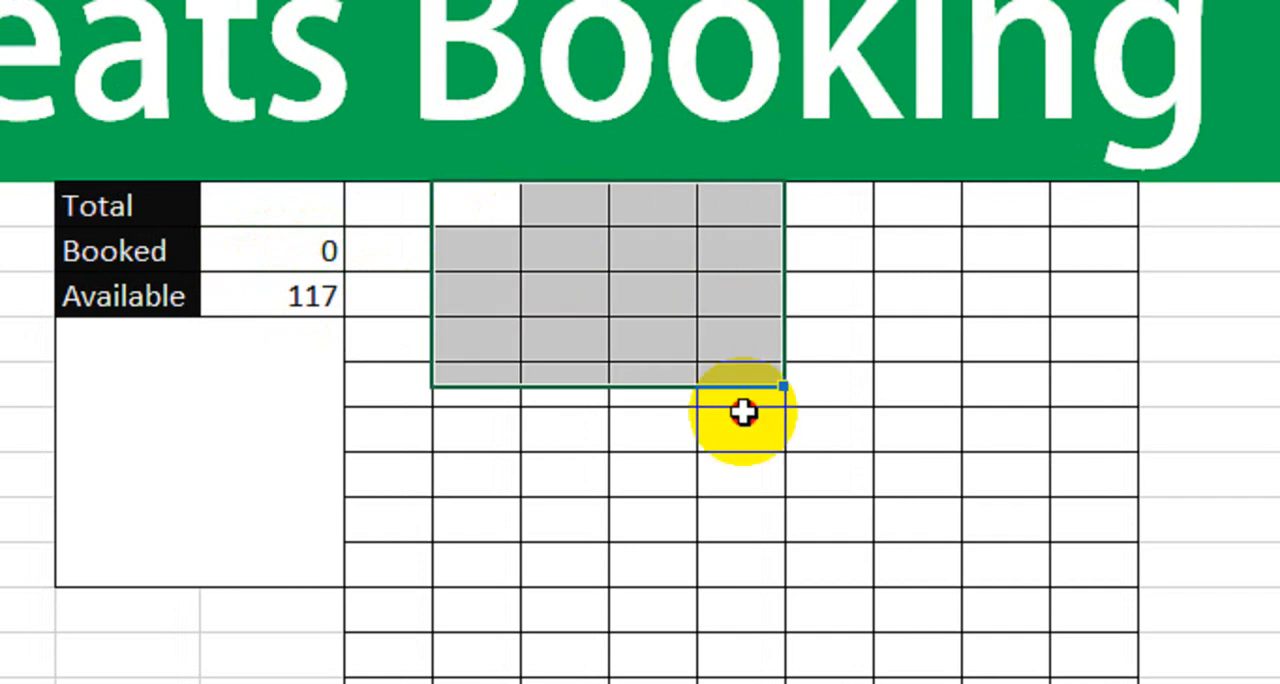
left_click(603, 348)
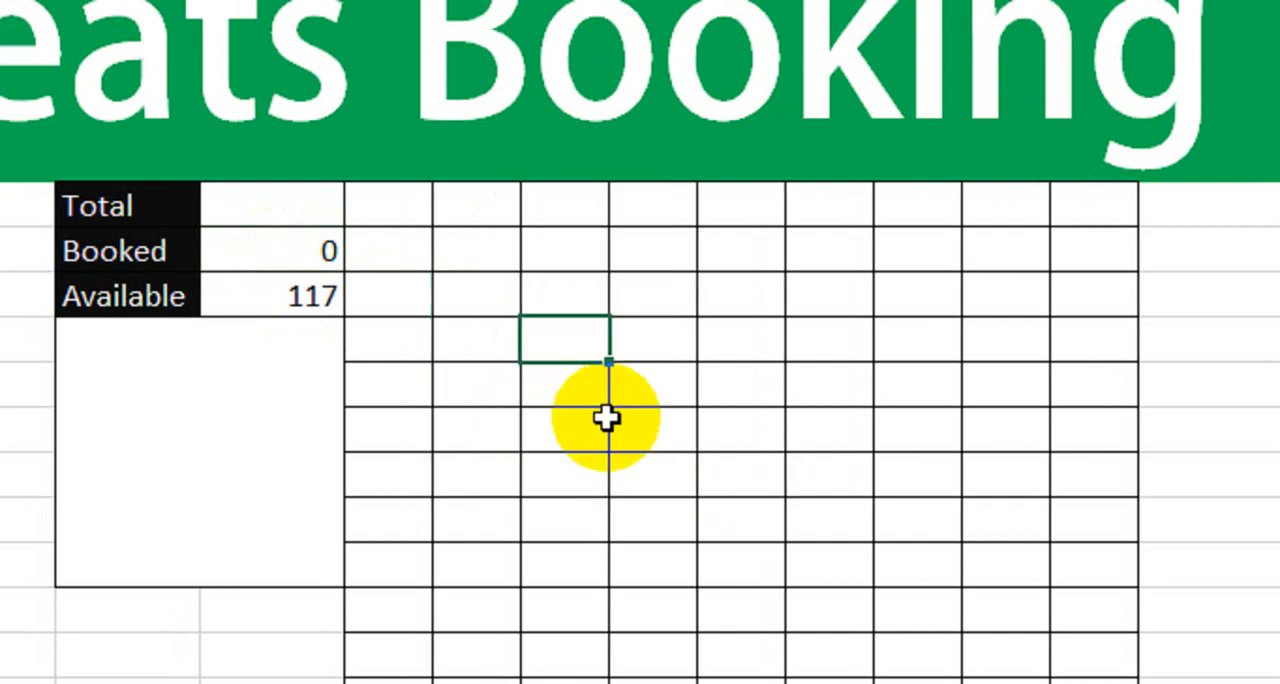
type("B")
key("Return")
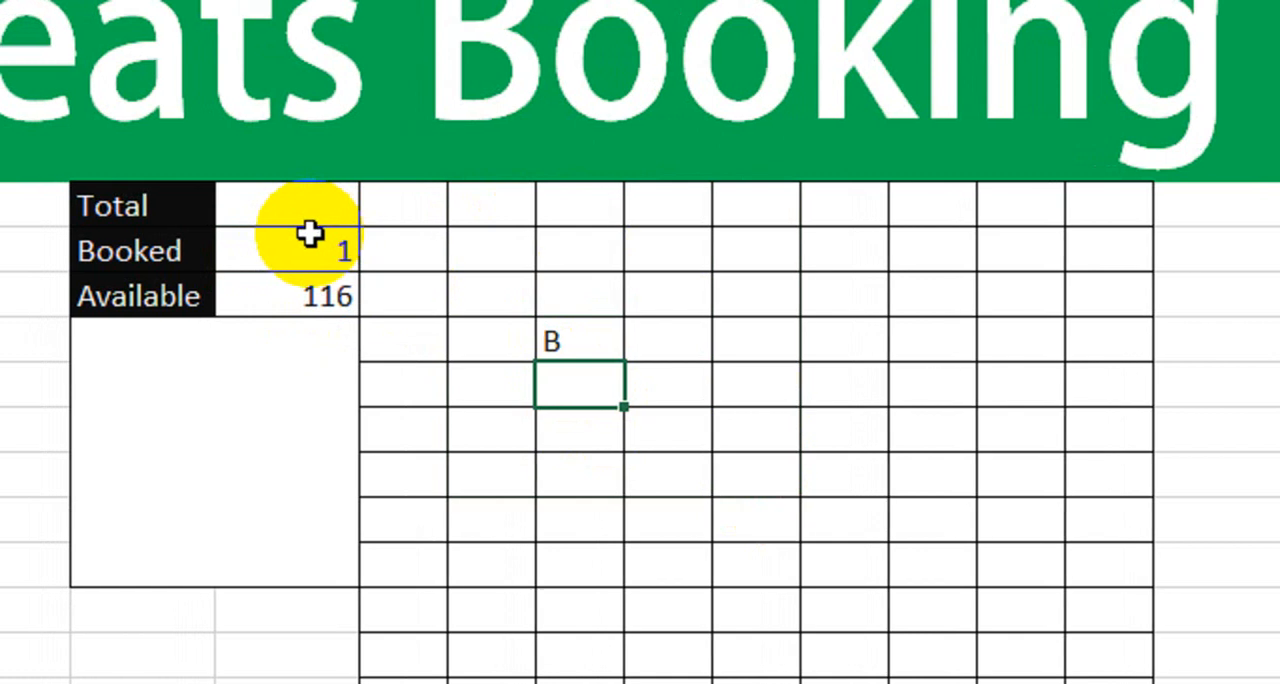
left_click(285, 250)
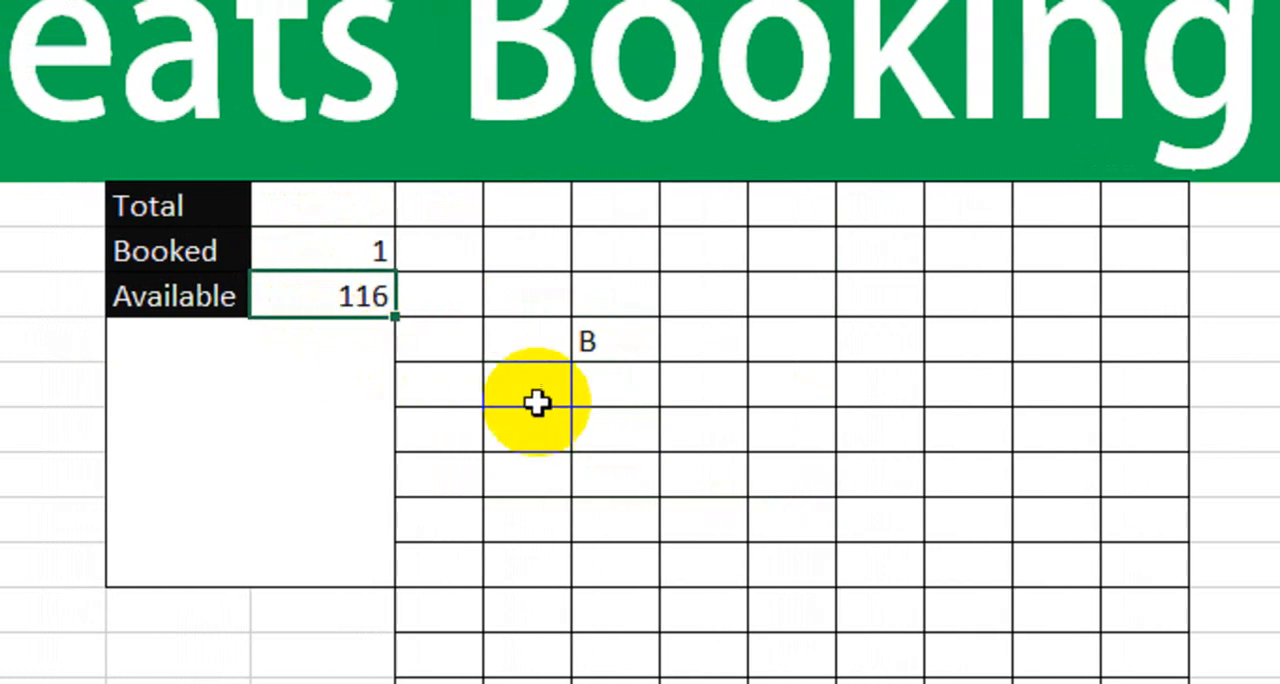
- Mark two more seats with B: the one in the fourth column, seventh row, and the first seat G5
left_click(728, 470)
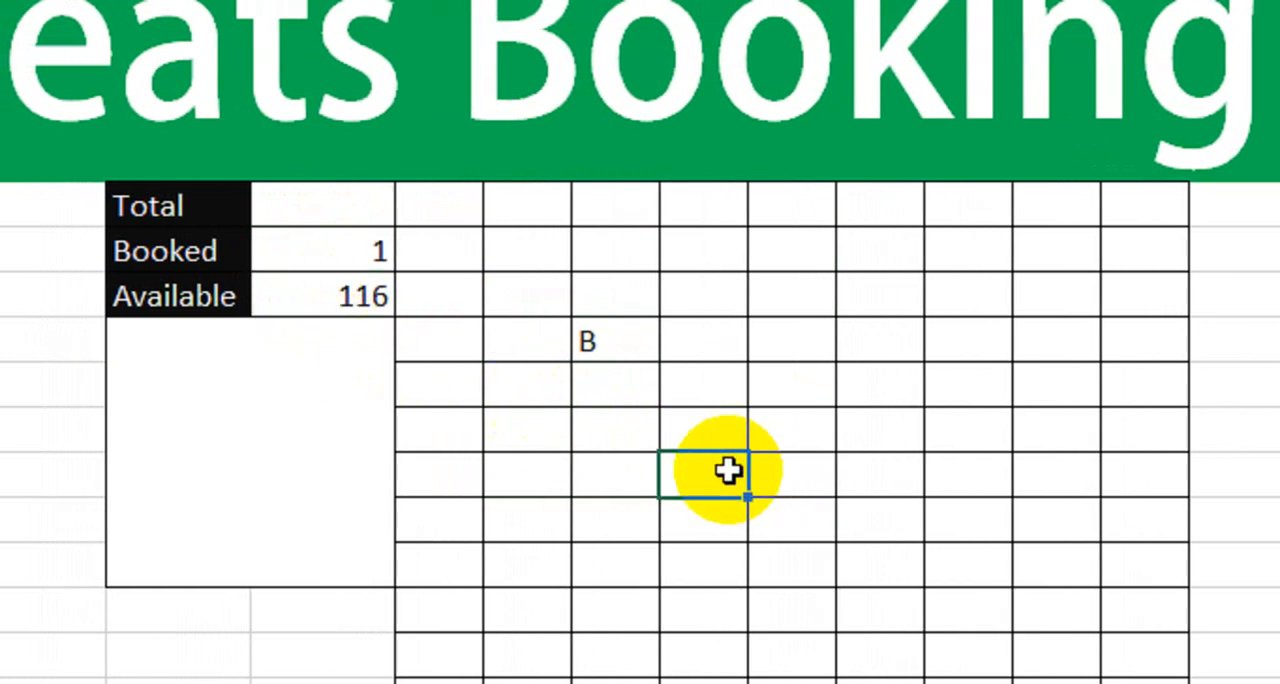
type("B")
key("Return")
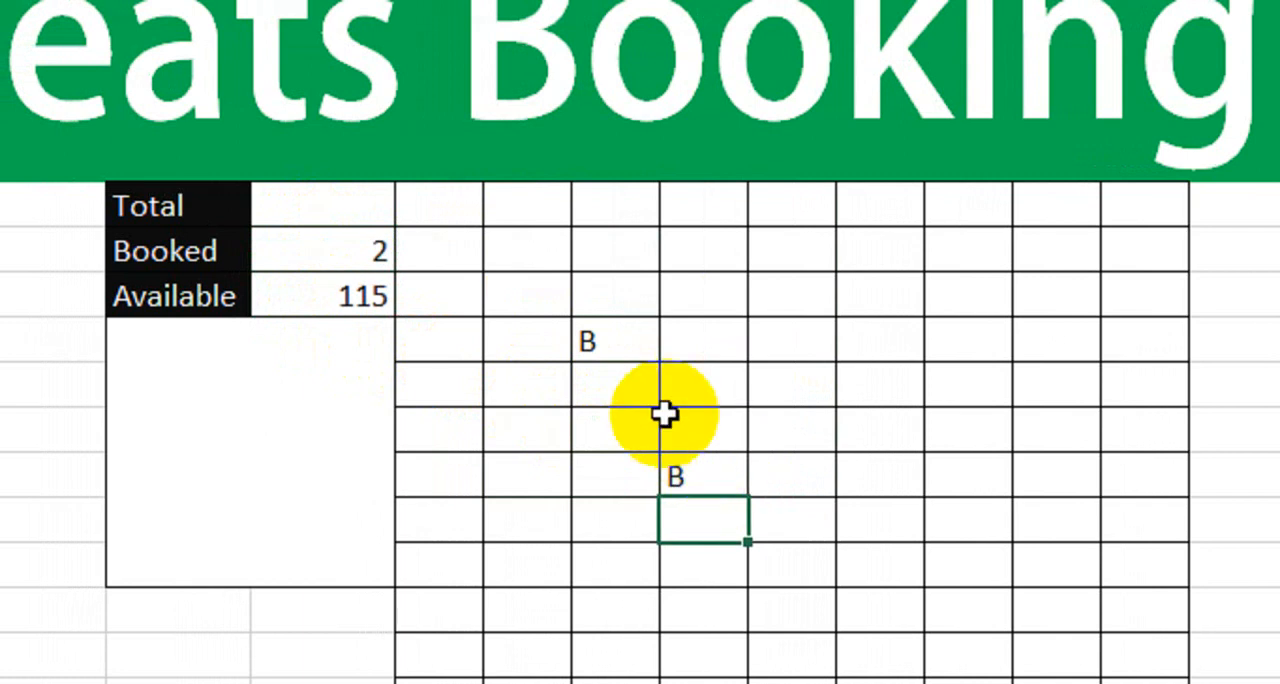
left_click(453, 202)
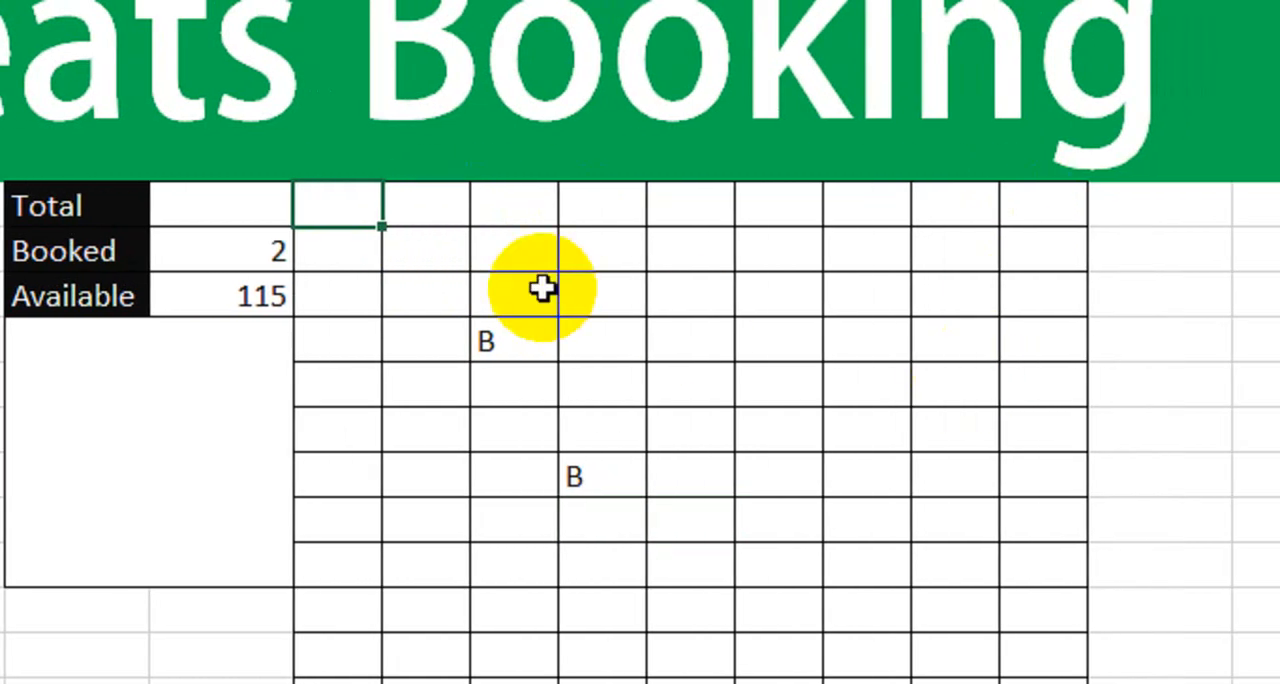
type("B")
key("Return")
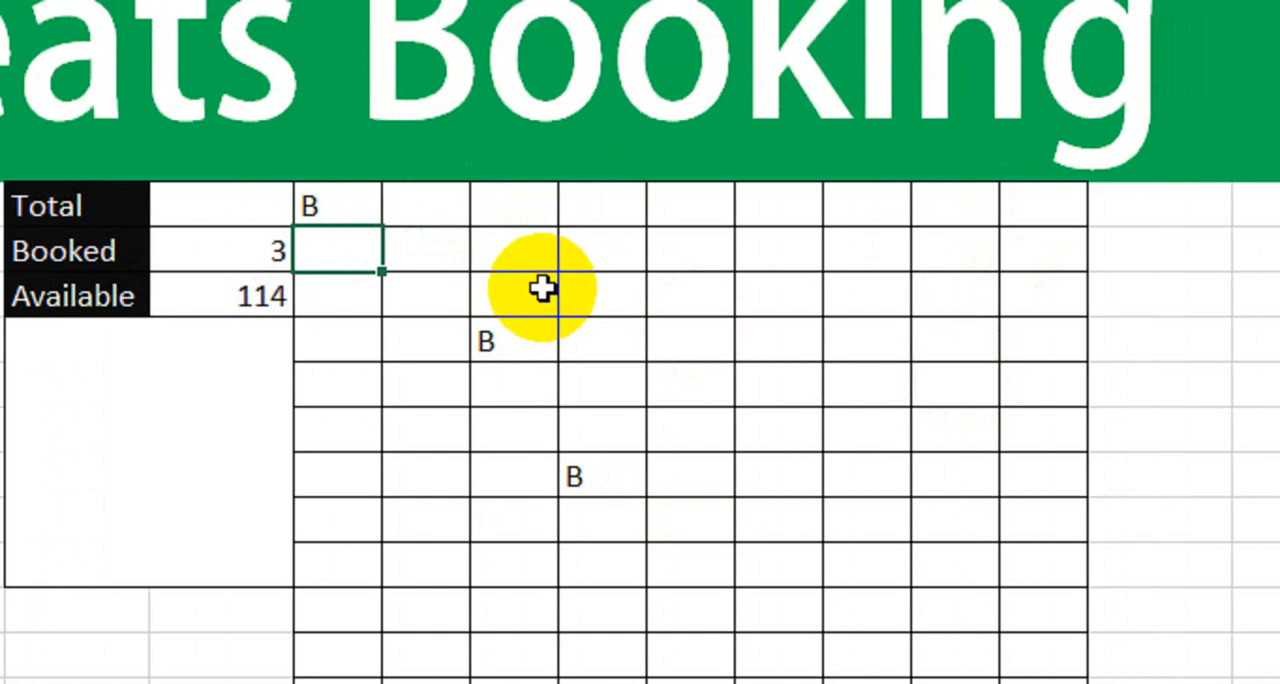
- Fill B across the first seat row and down through the whole grid G5:O17
left_click_drag(350, 205, 1020, 203)
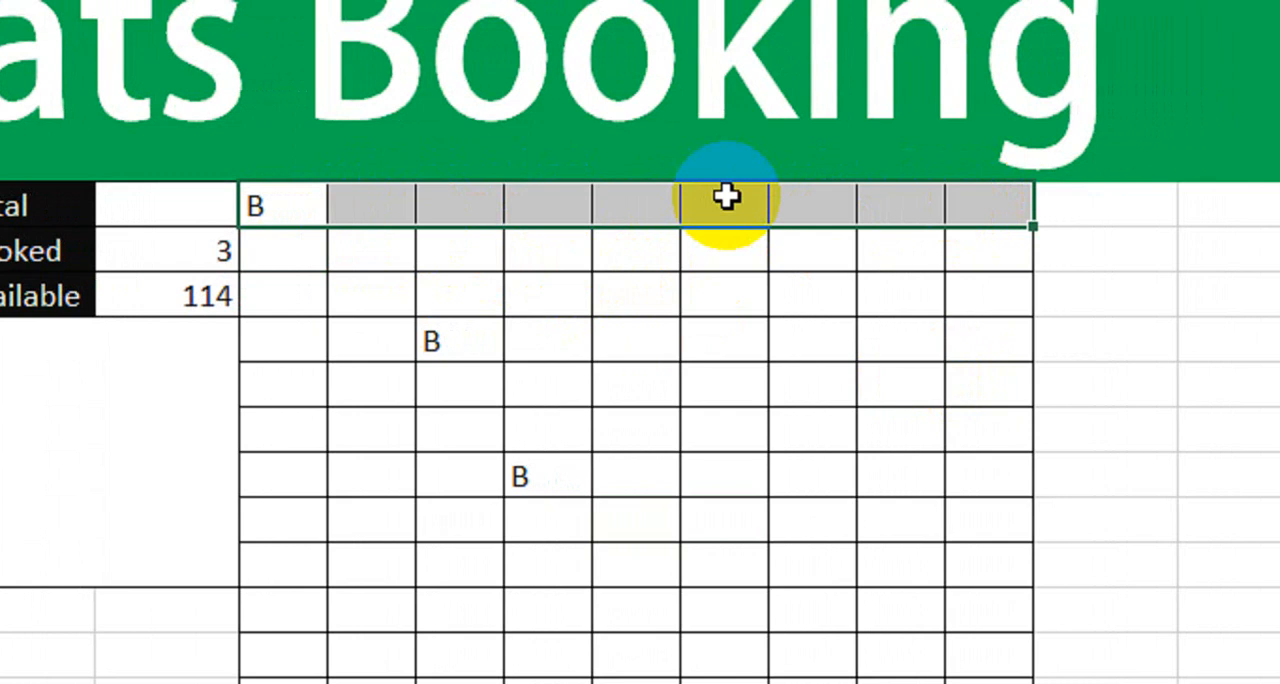
key("ctrl+e")
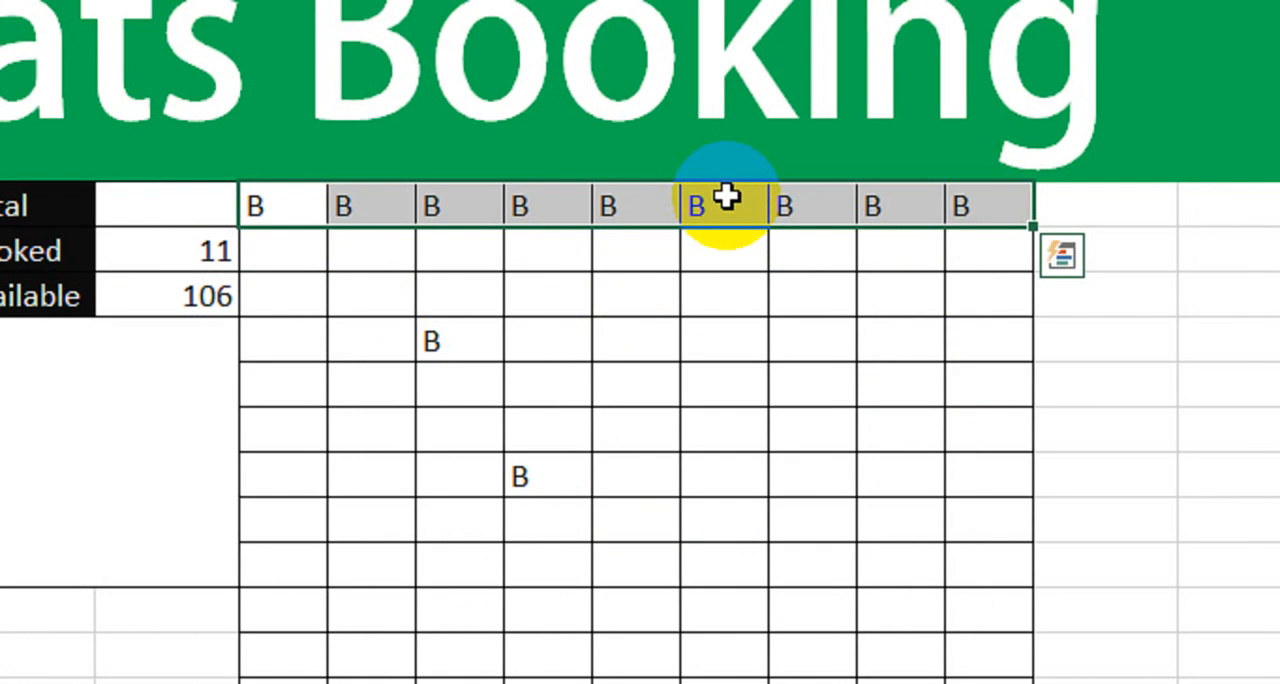
key("shift+Down")
key("shift+Down")
key("shift+Down")
key("shift+Down")
key("shift+Down")
key("shift+Down")
key("shift+Down")
key("shift+Down")
key("shift+Down")
key("shift+Down")
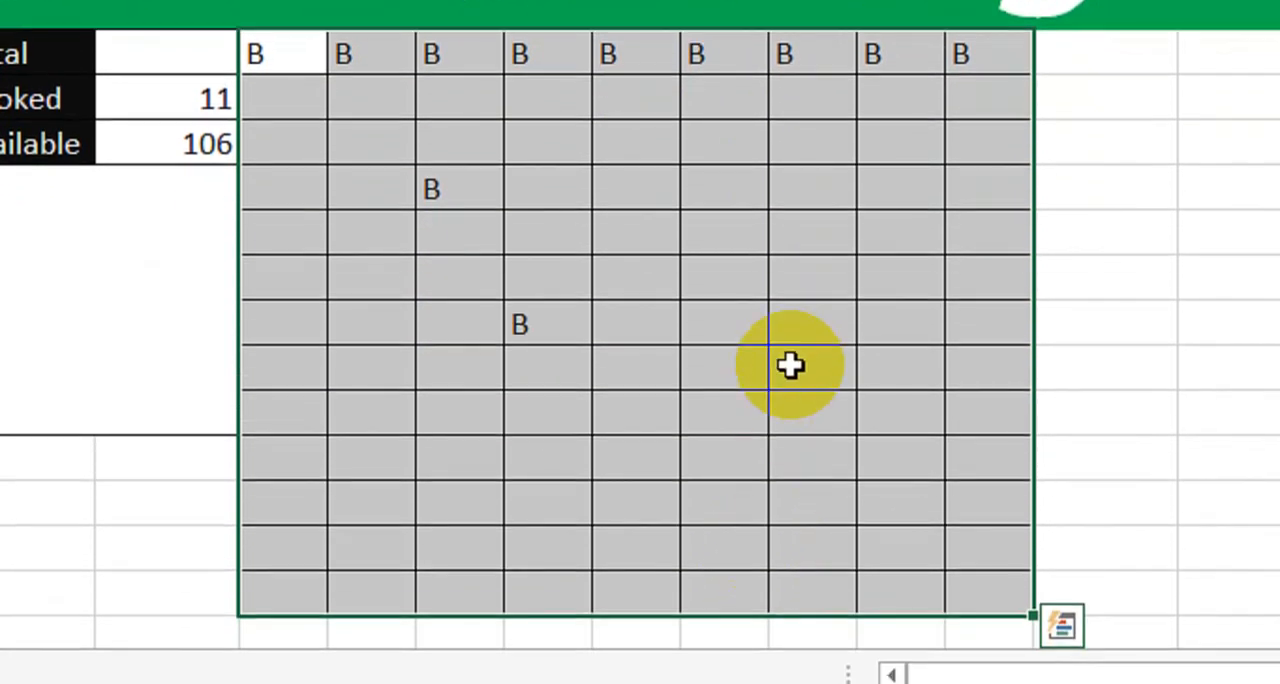
key("ctrl+Return")
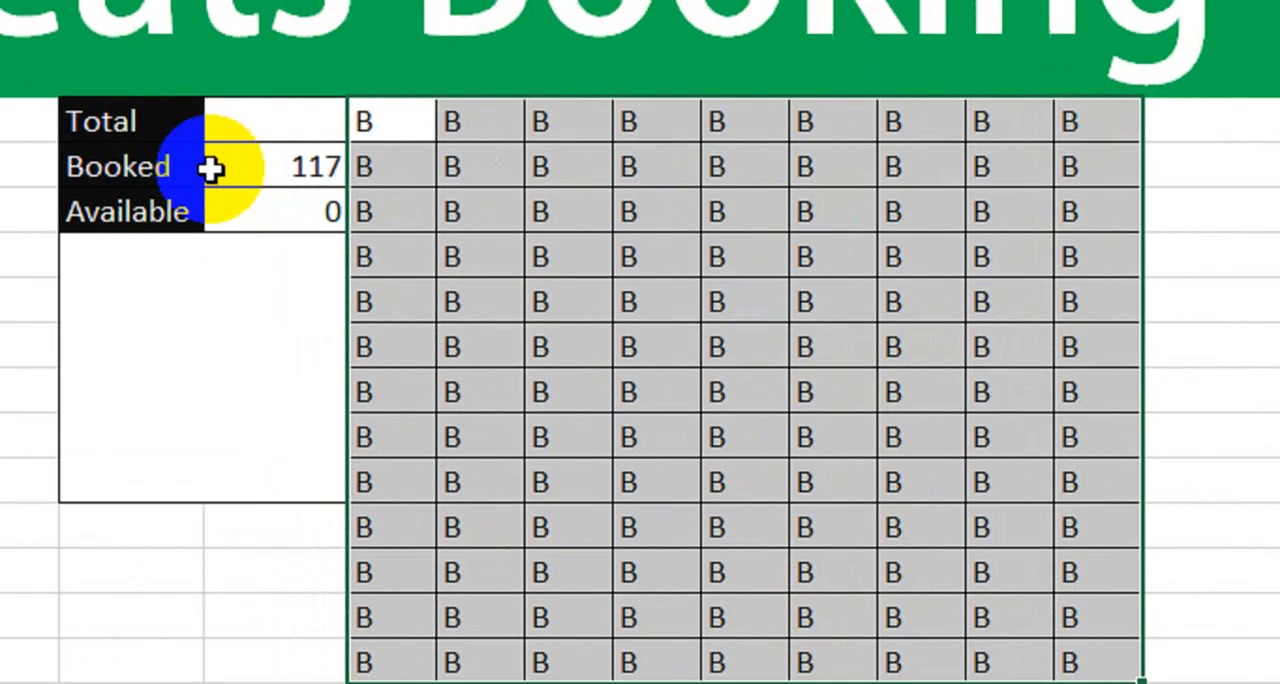
- Enter the formula =F6+F7 in the cell beside Total to add the booked and available seats
left_click(174, 111)
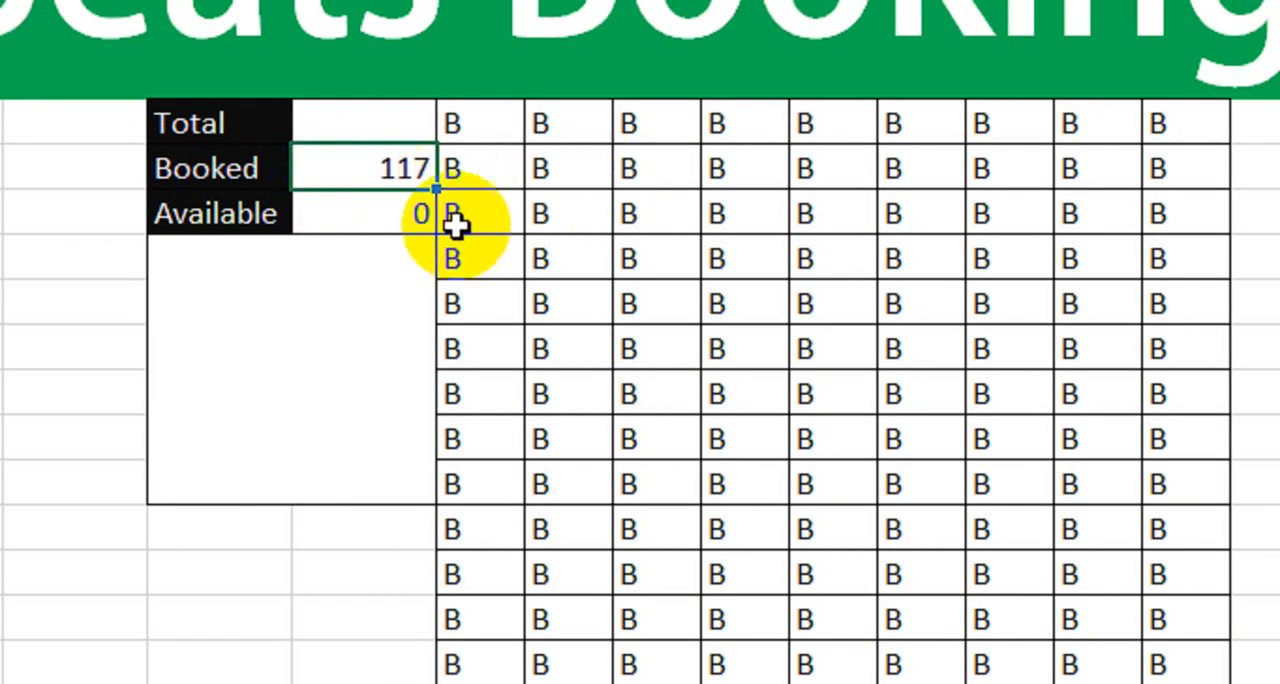
left_click(388, 220)
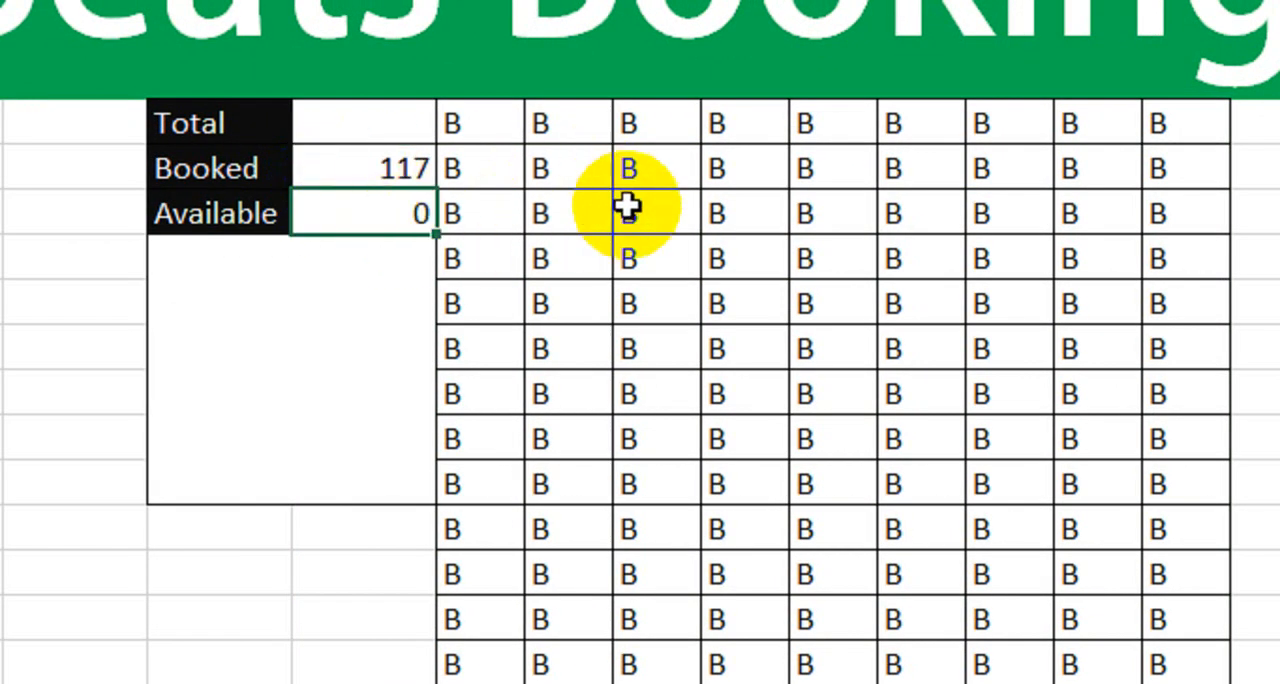
left_click(371, 128)
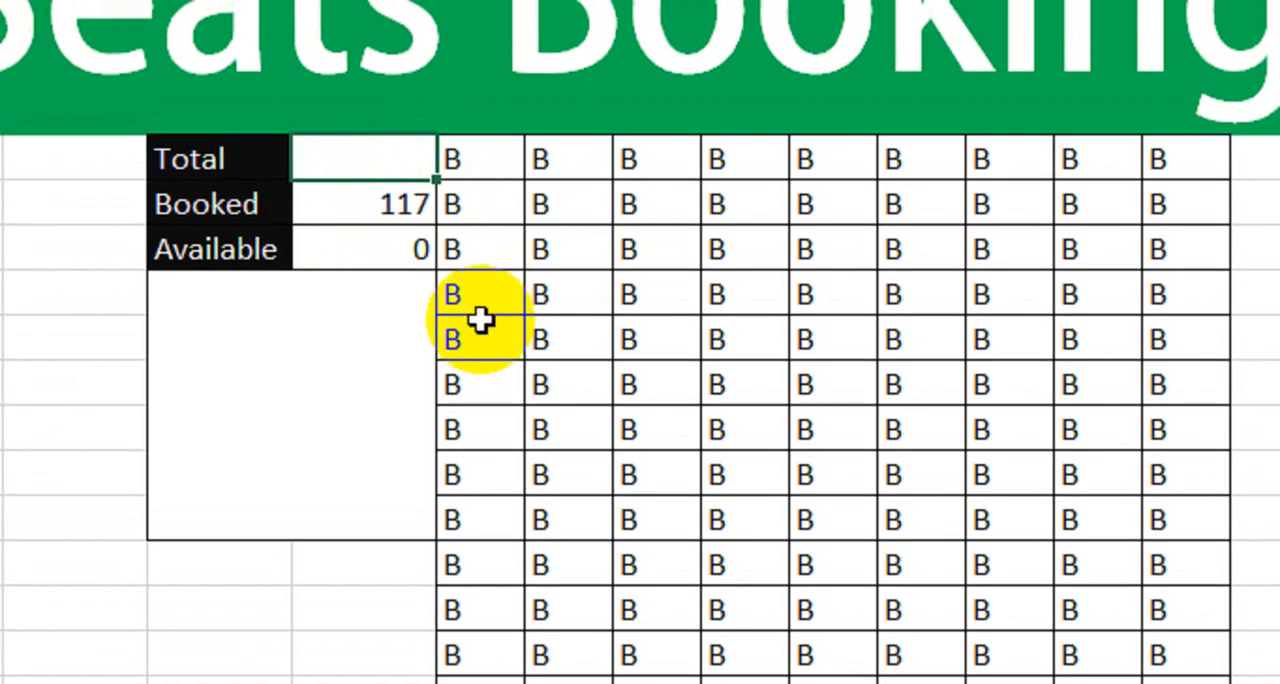
type("=")
left_click(365, 205)
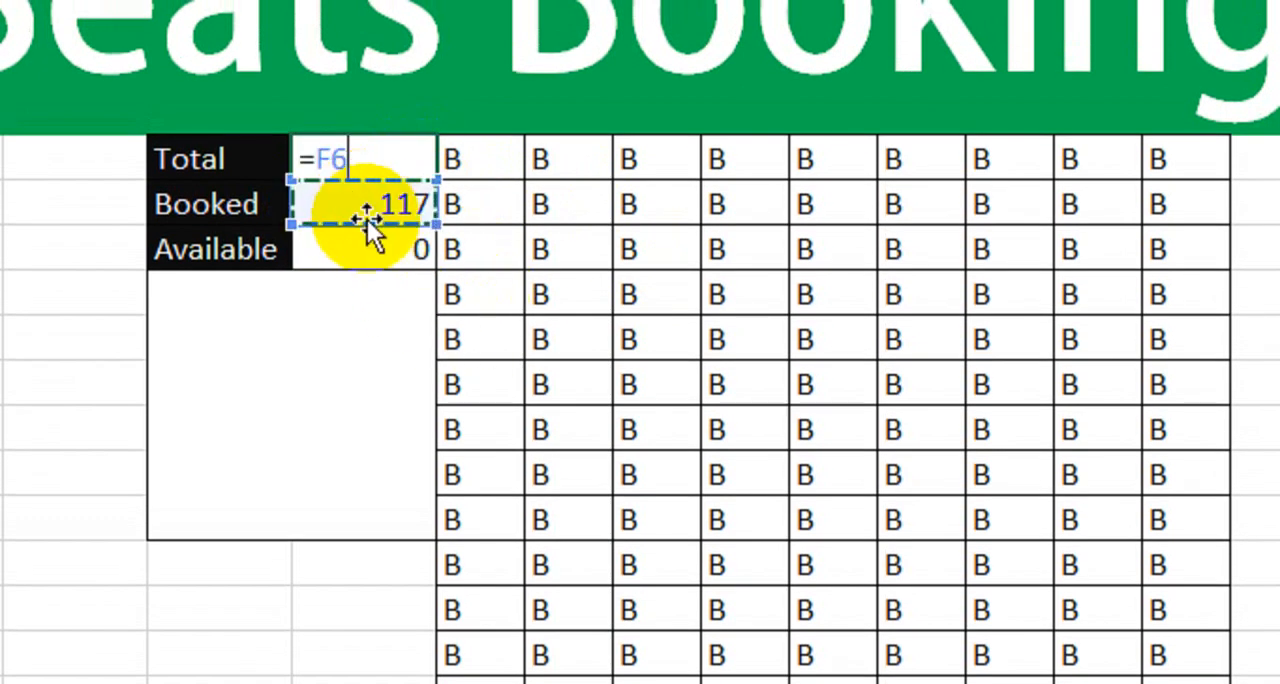
type("+")
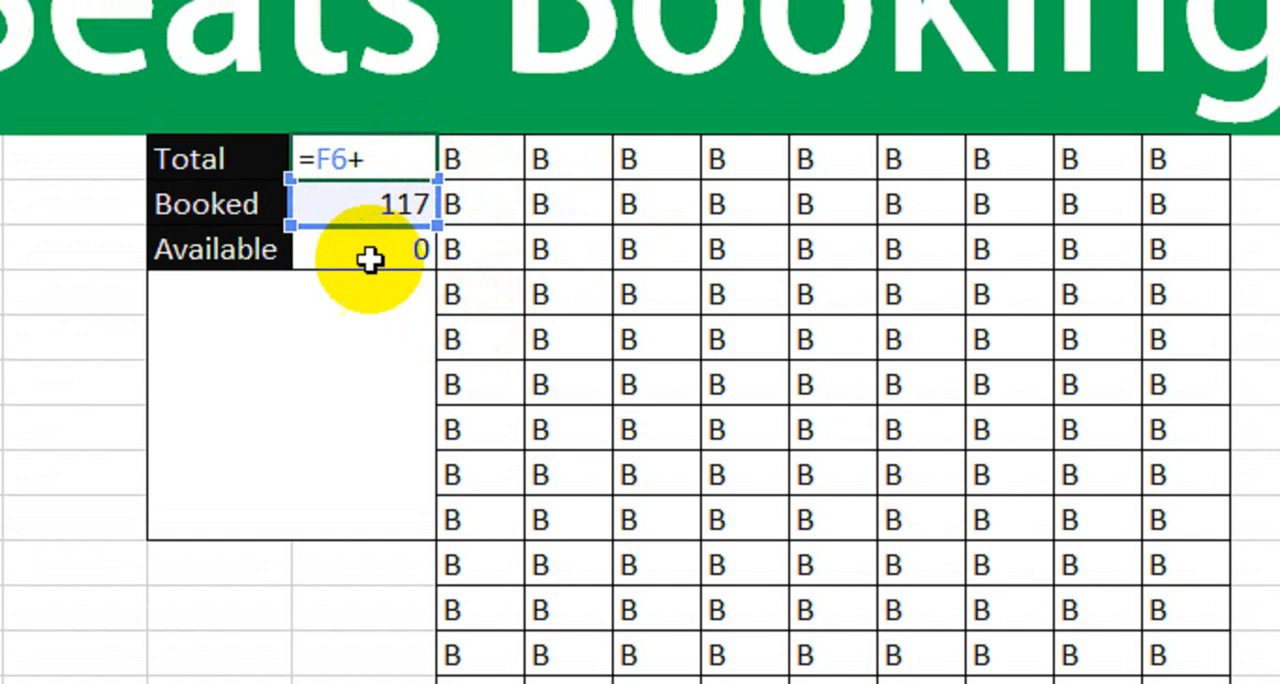
left_click(373, 248)
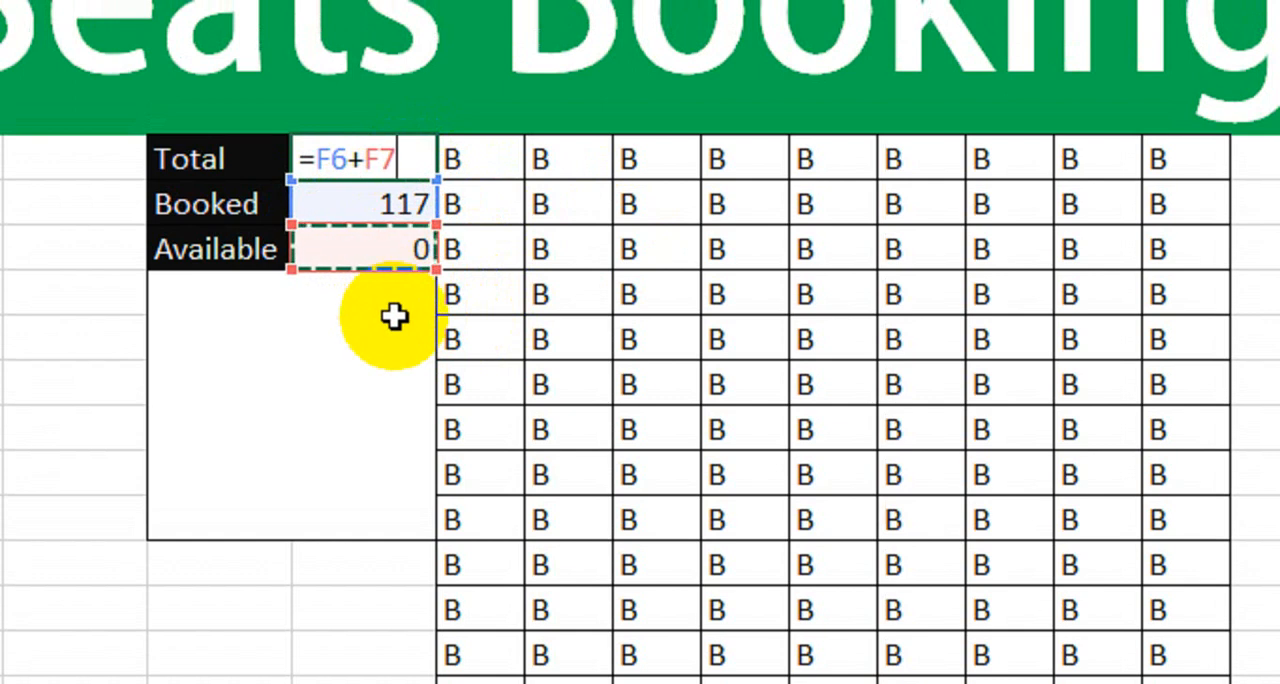
key("Return")
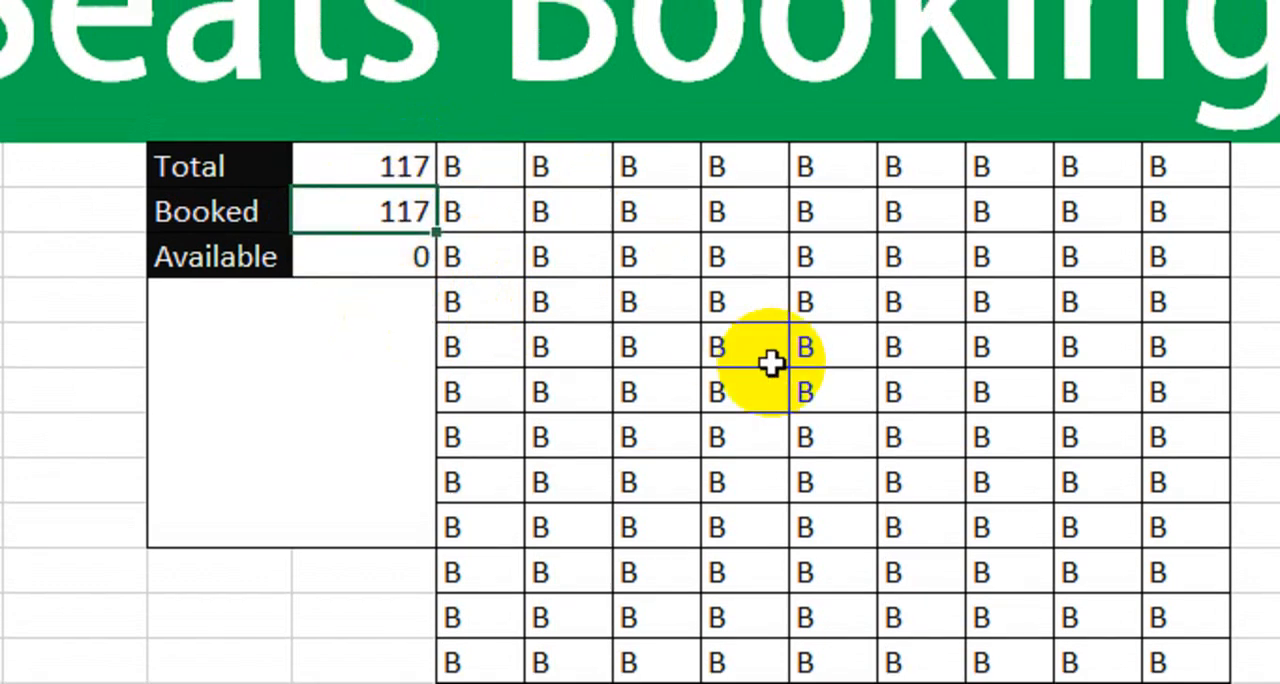
- Clear the B from the seat in the grid's fourth column, sixth row, and check the Total, Booked and Available counts
left_click(753, 382)
key("Delete")
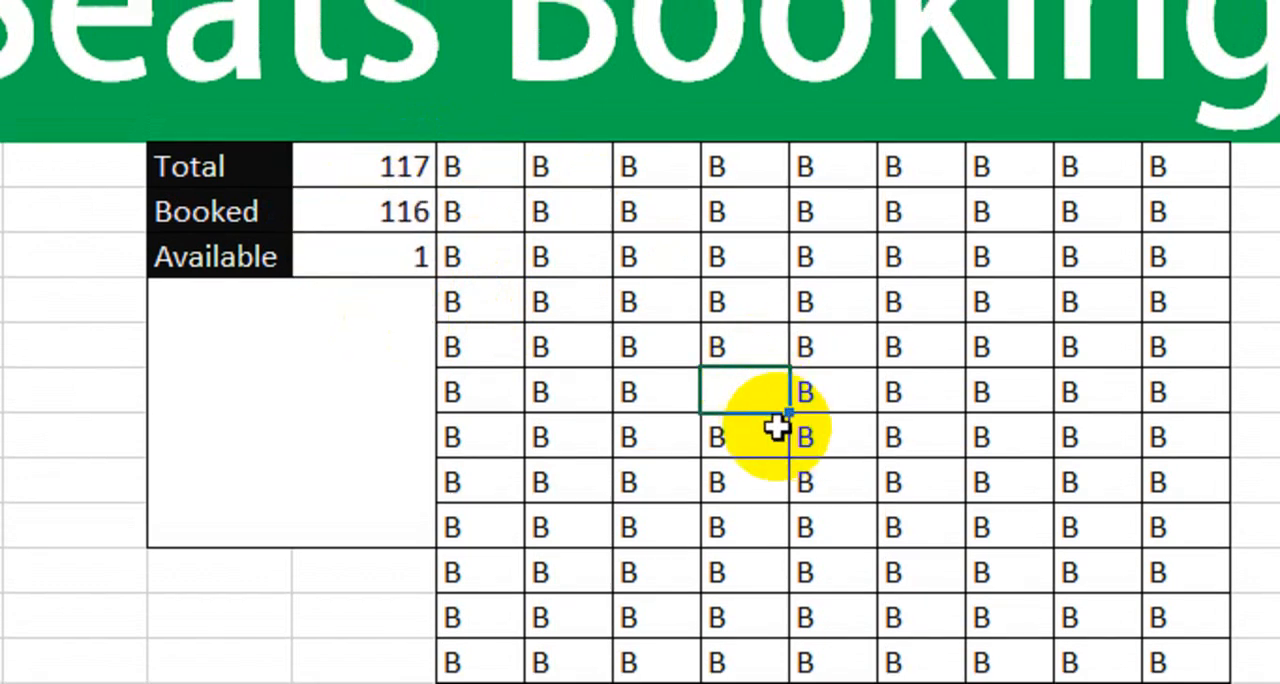
left_click(370, 260)
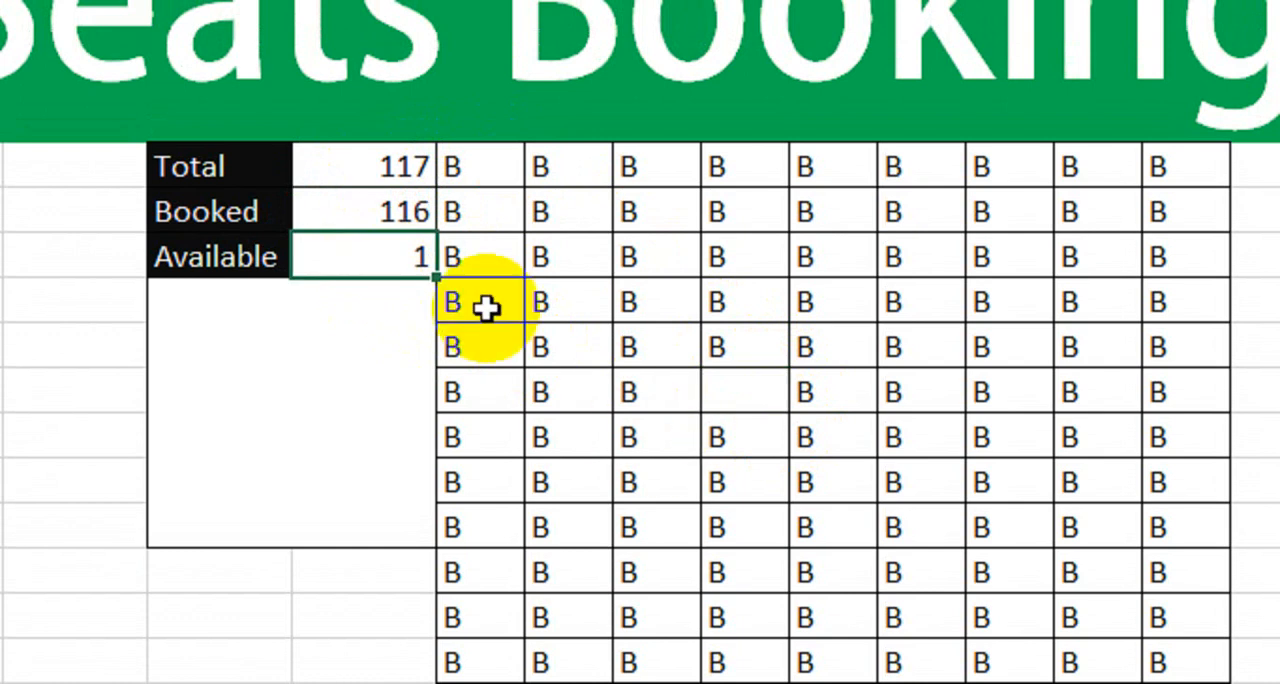
left_click(366, 176)
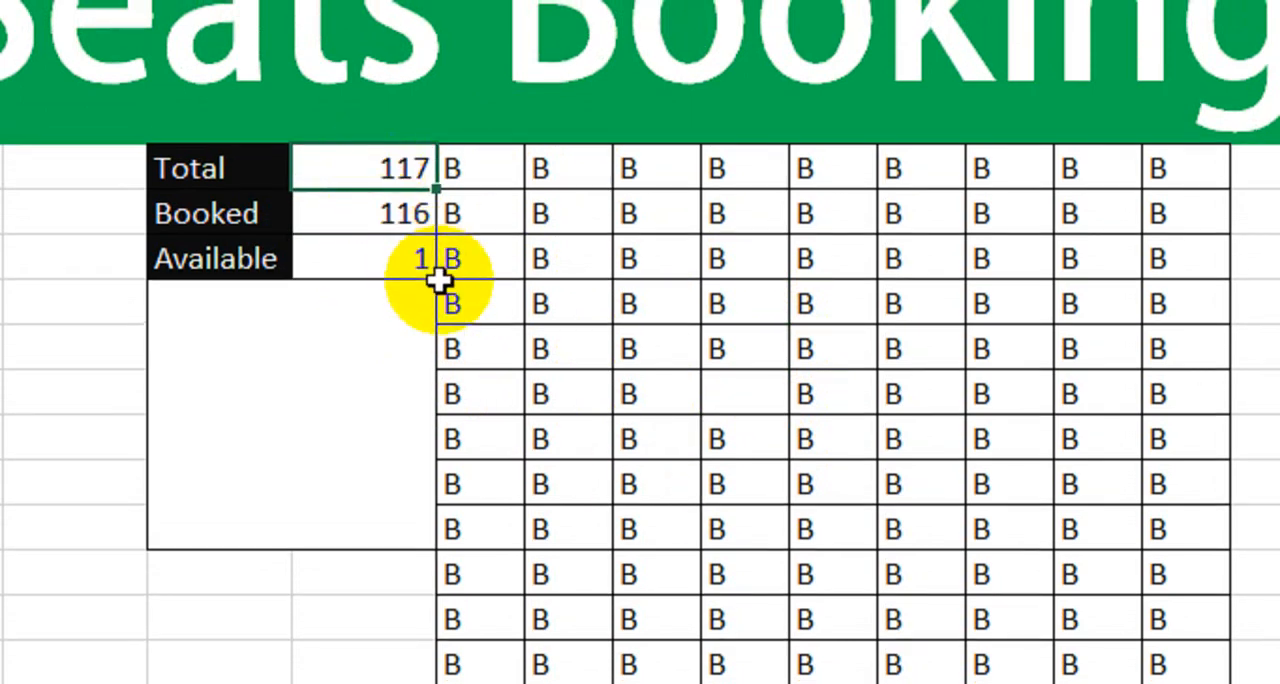
left_click(356, 230)
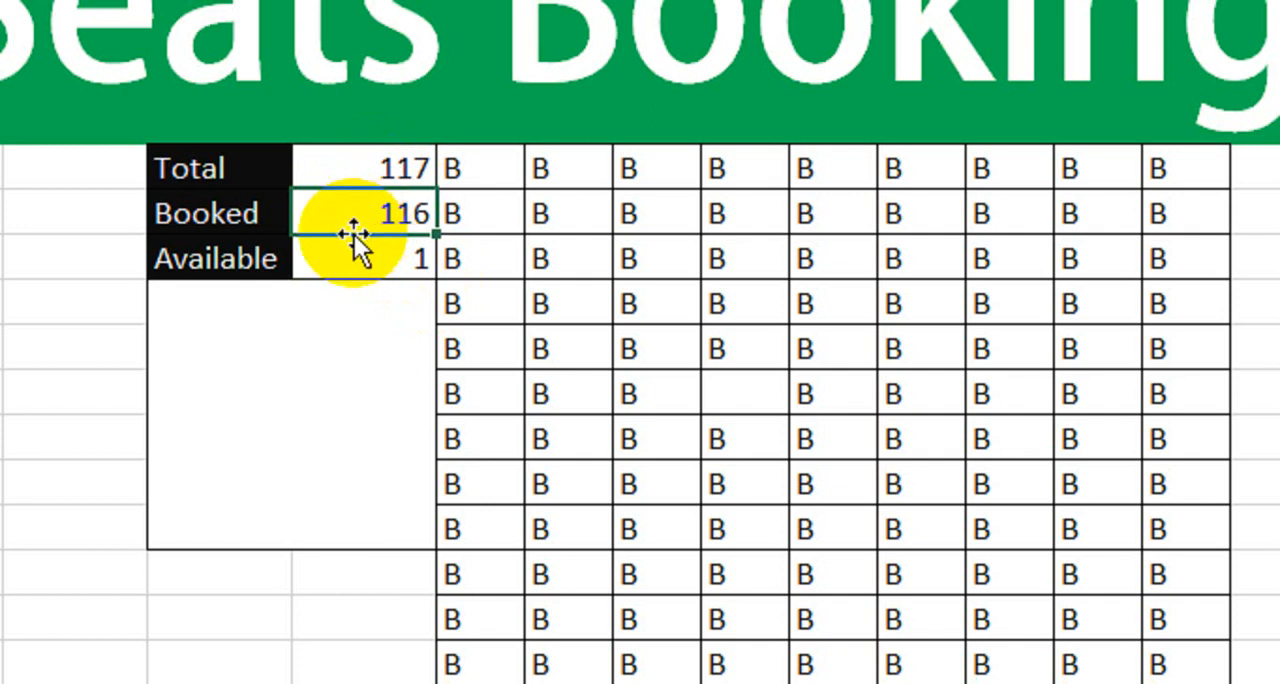
left_click(344, 262)
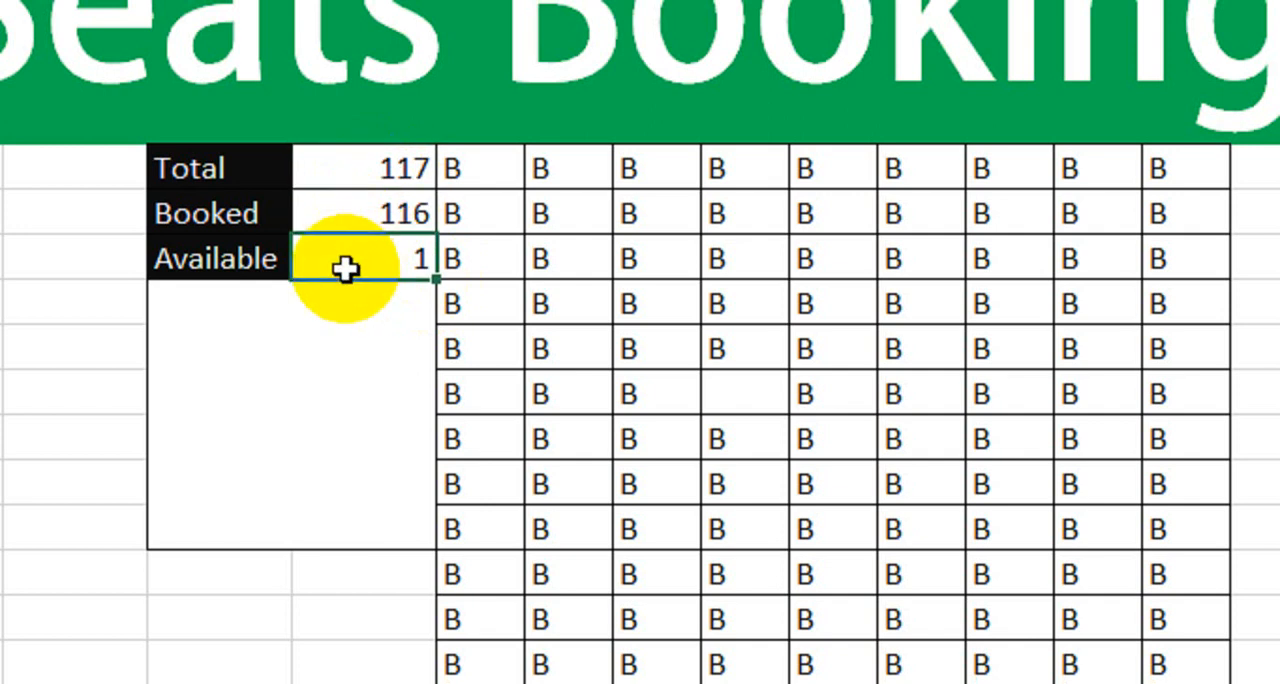
- Clear the seats in the sixth column, eighth row and the fourth column, ninth row, and check the three counts again
left_click(900, 490)
key("Delete")
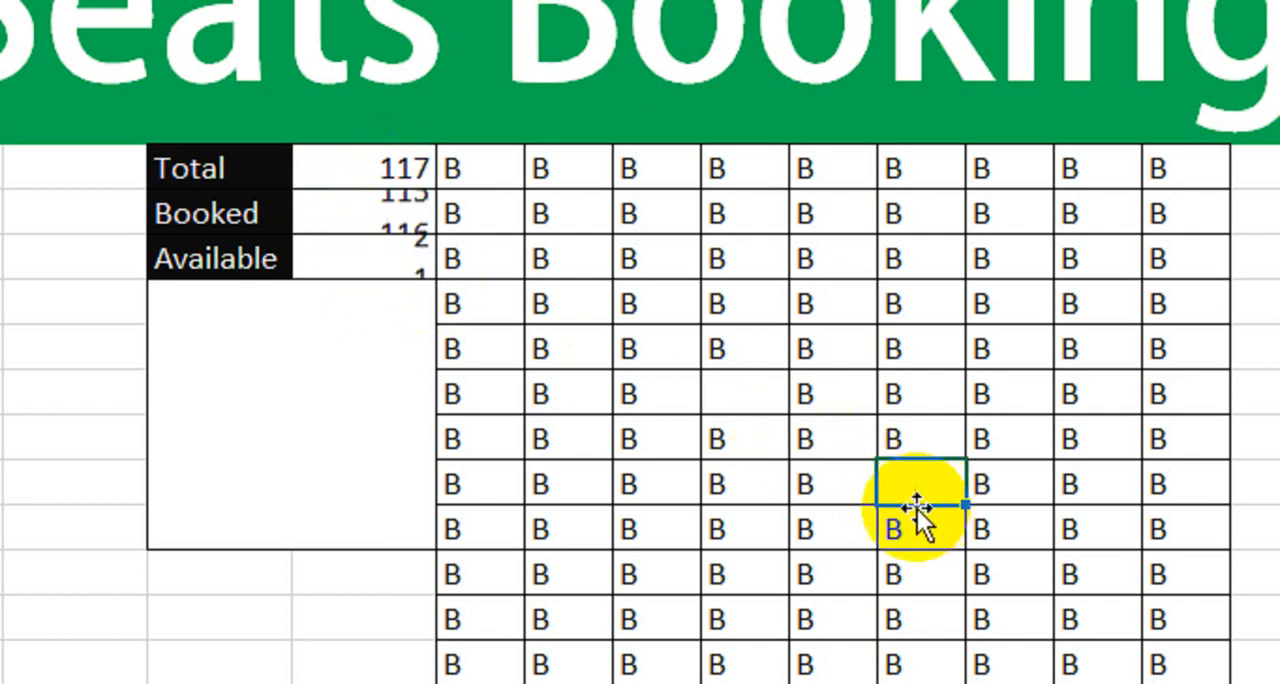
left_click(735, 540)
key("Delete")
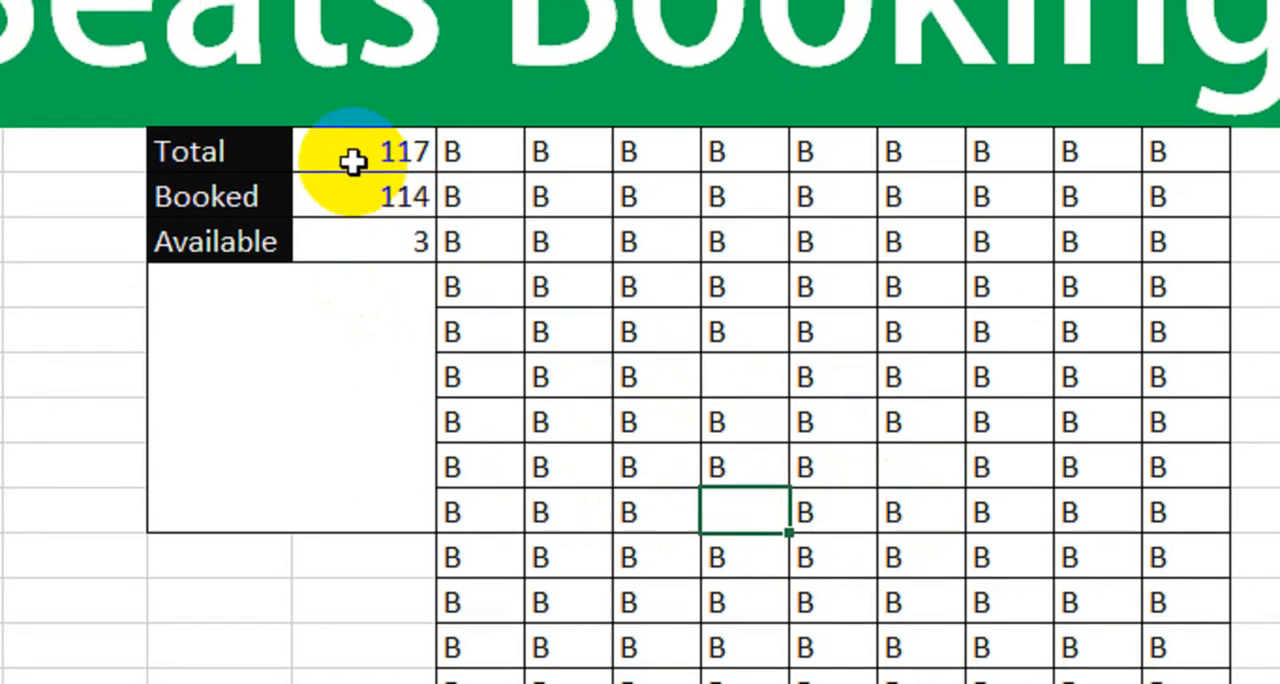
left_click(352, 145)
left_click(349, 211)
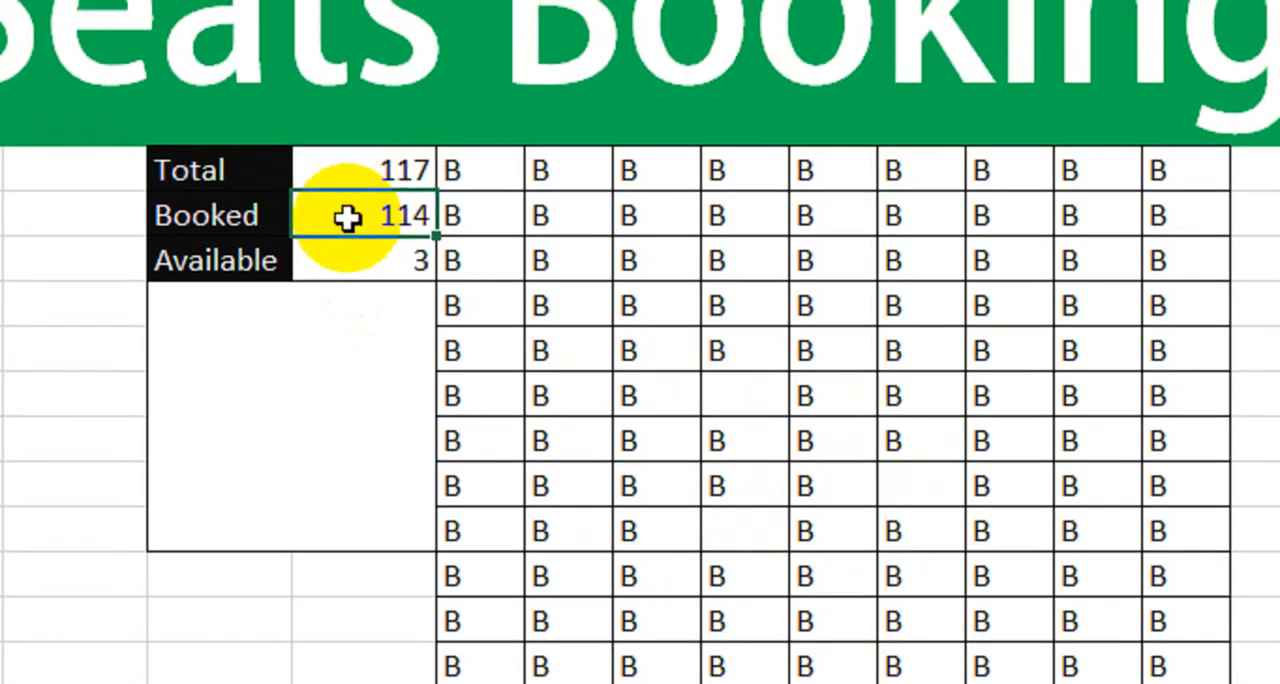
left_click(356, 264)
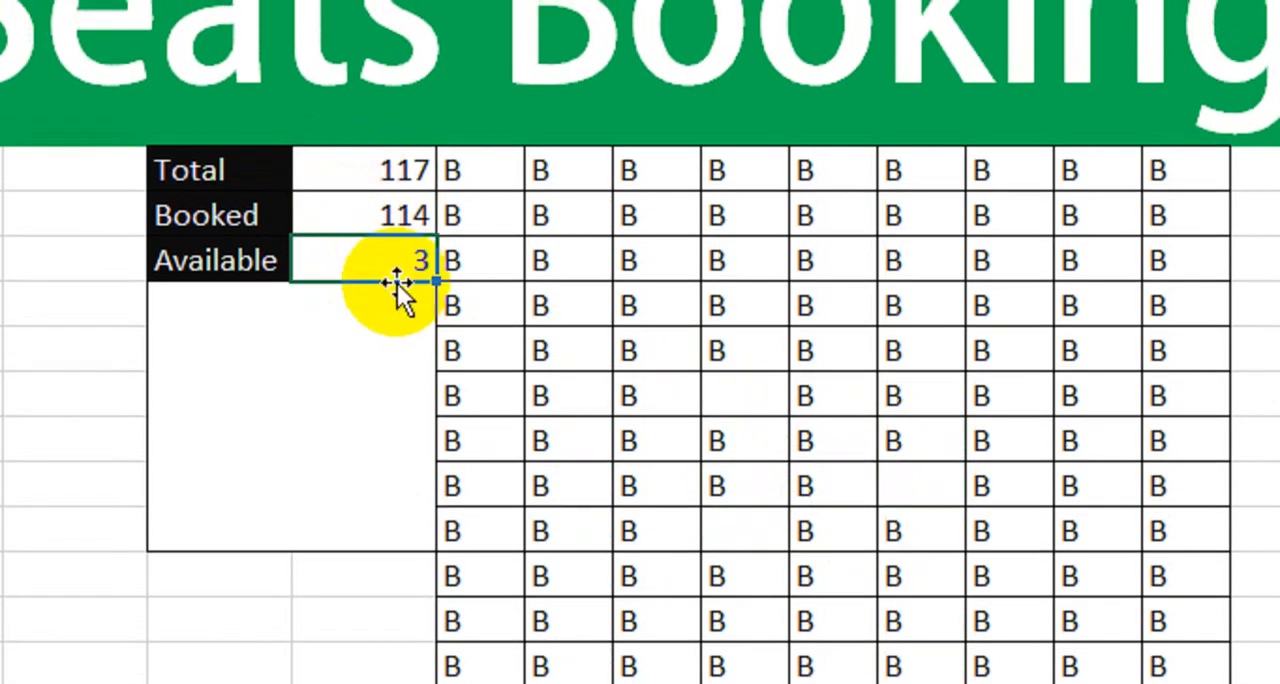
- Undo the three seat deletions in the grid
key("ctrl+z")
key("ctrl+z")
key("ctrl+z")
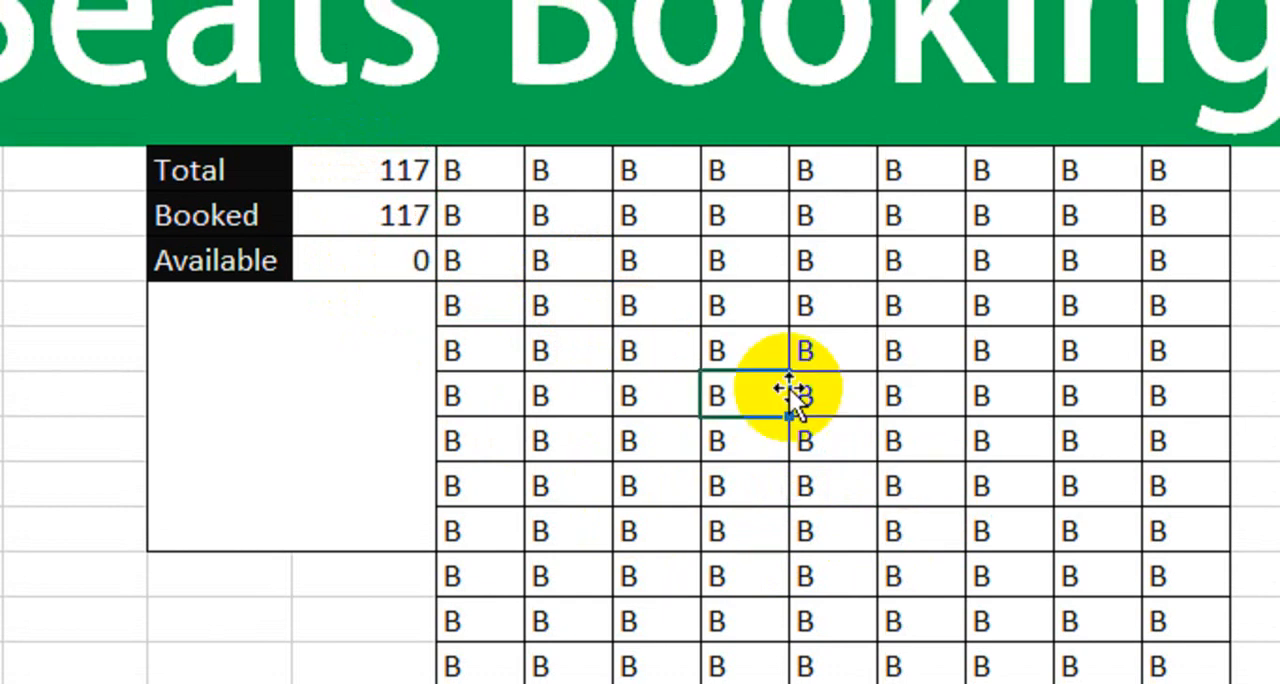
- Format the whole seat grid G5:O17 as bold with the font color Blue, Accent 1, Darker 25%
left_click_drag(509, 186, 1178, 650)
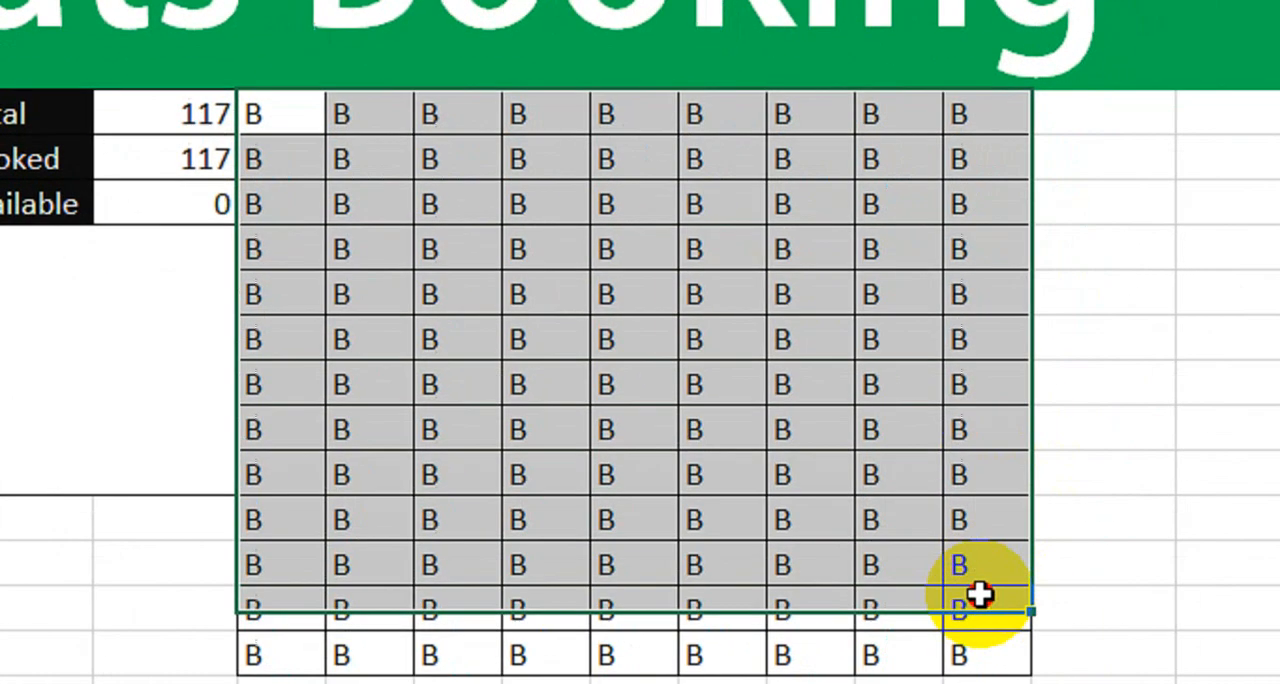
left_click_drag(980, 594, 971, 652)
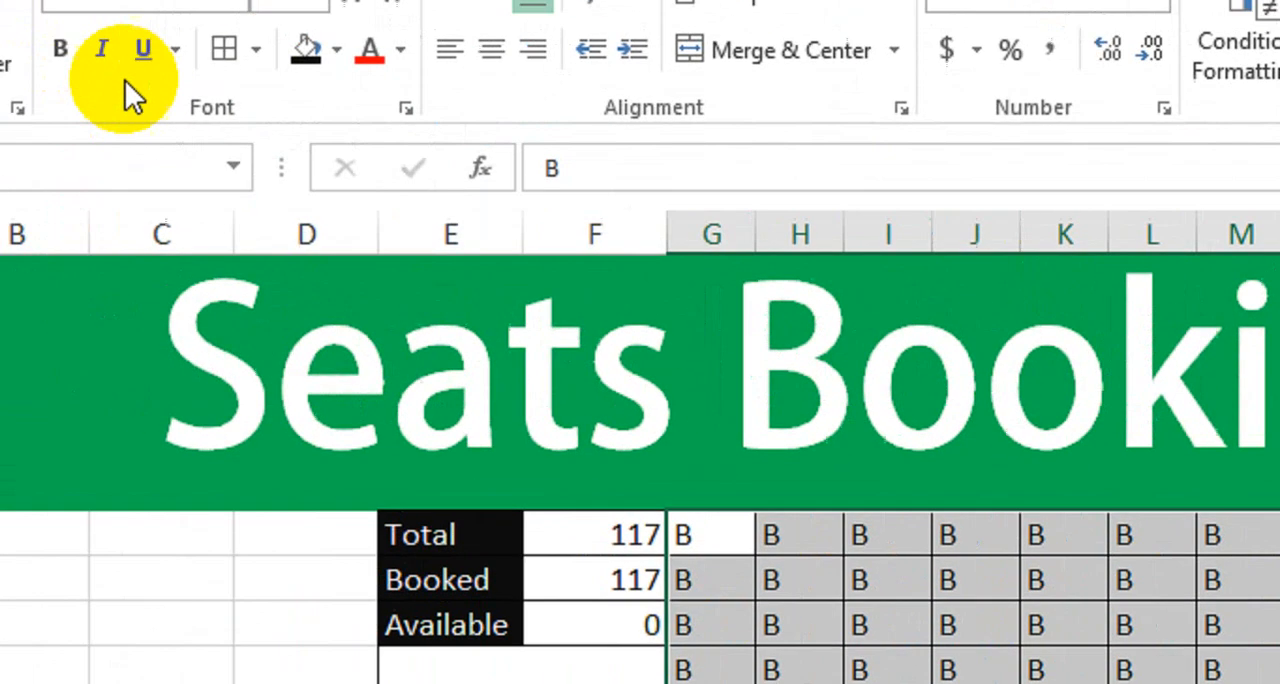
left_click(241, 138)
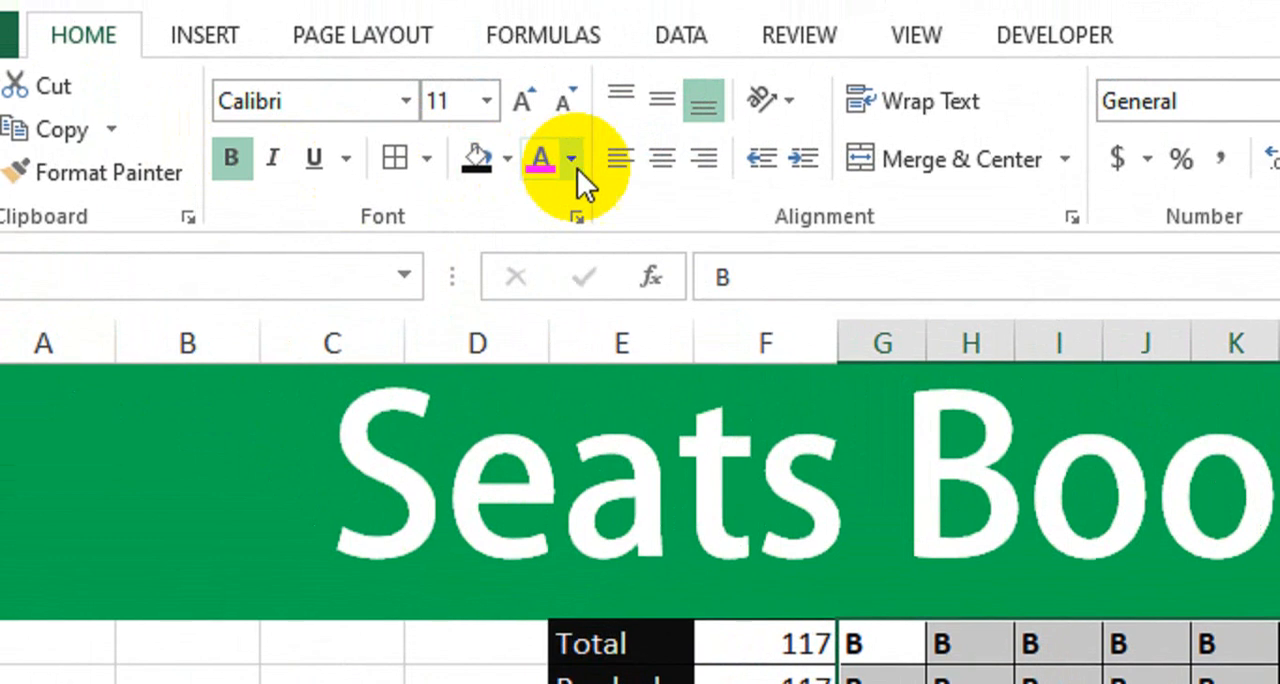
left_click(570, 134)
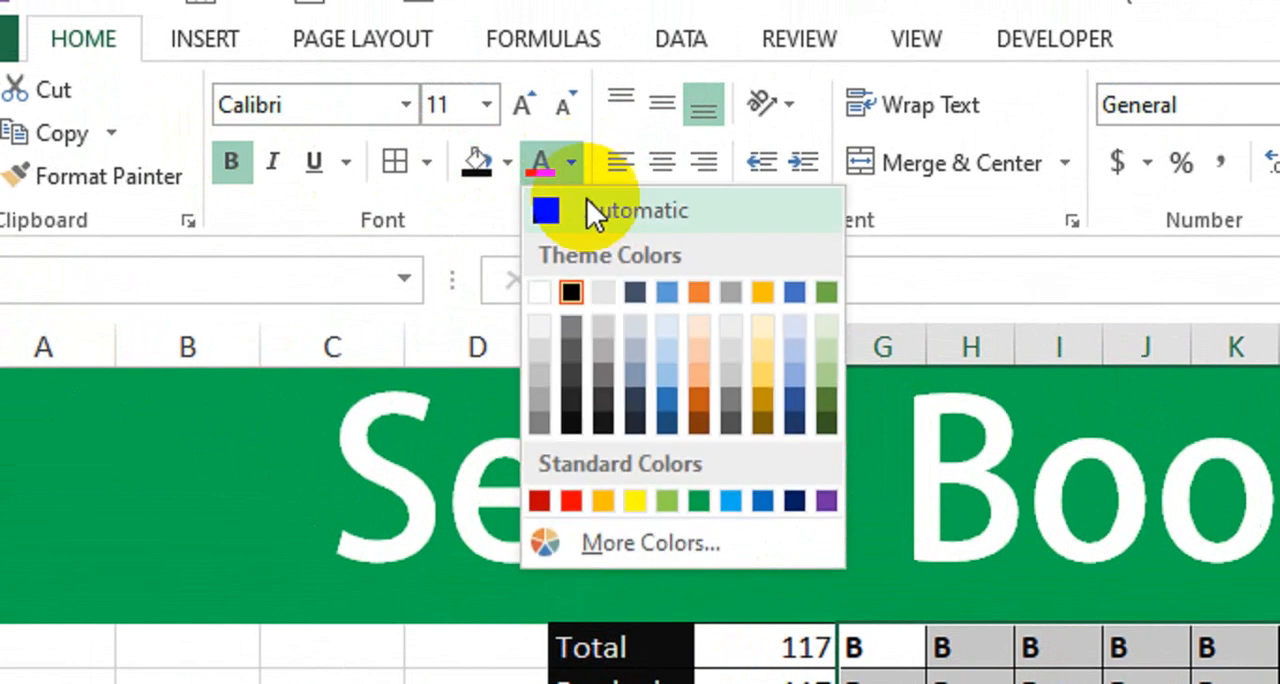
left_click(658, 412)
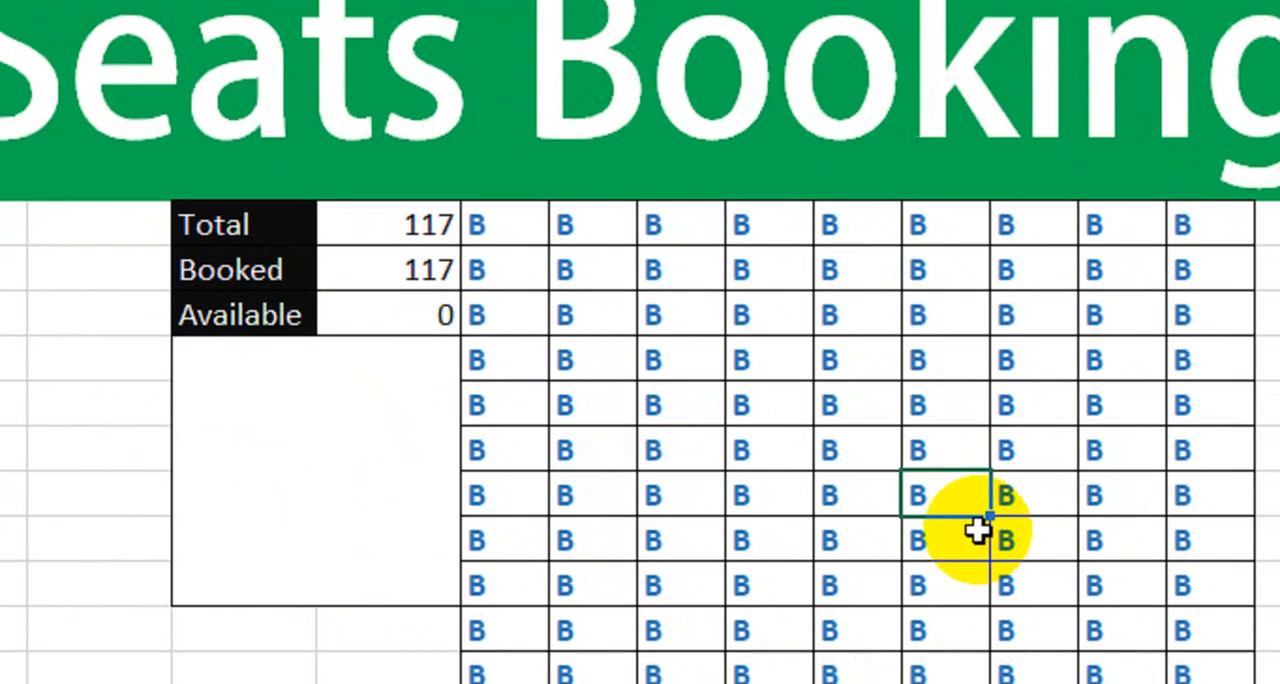
- Begin the formula =IF(F7=0,"Full Seats" in the large merged cell below Available
left_click(599, 608)
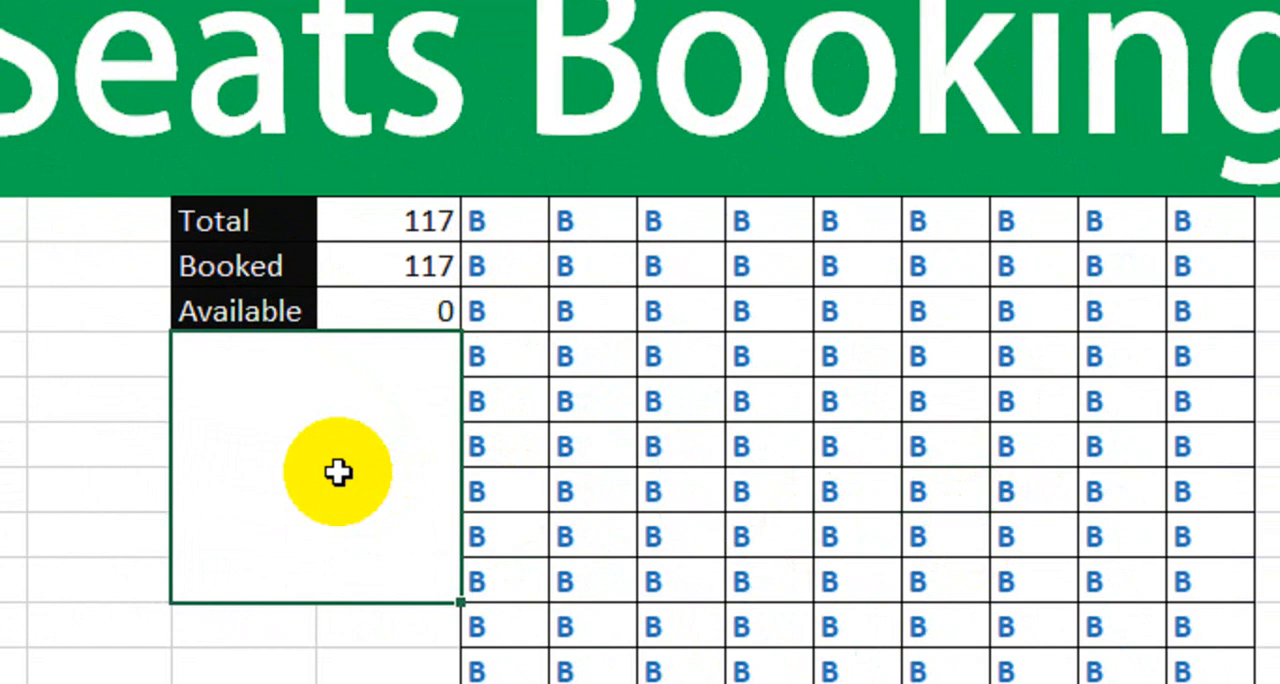
type("=IF(")
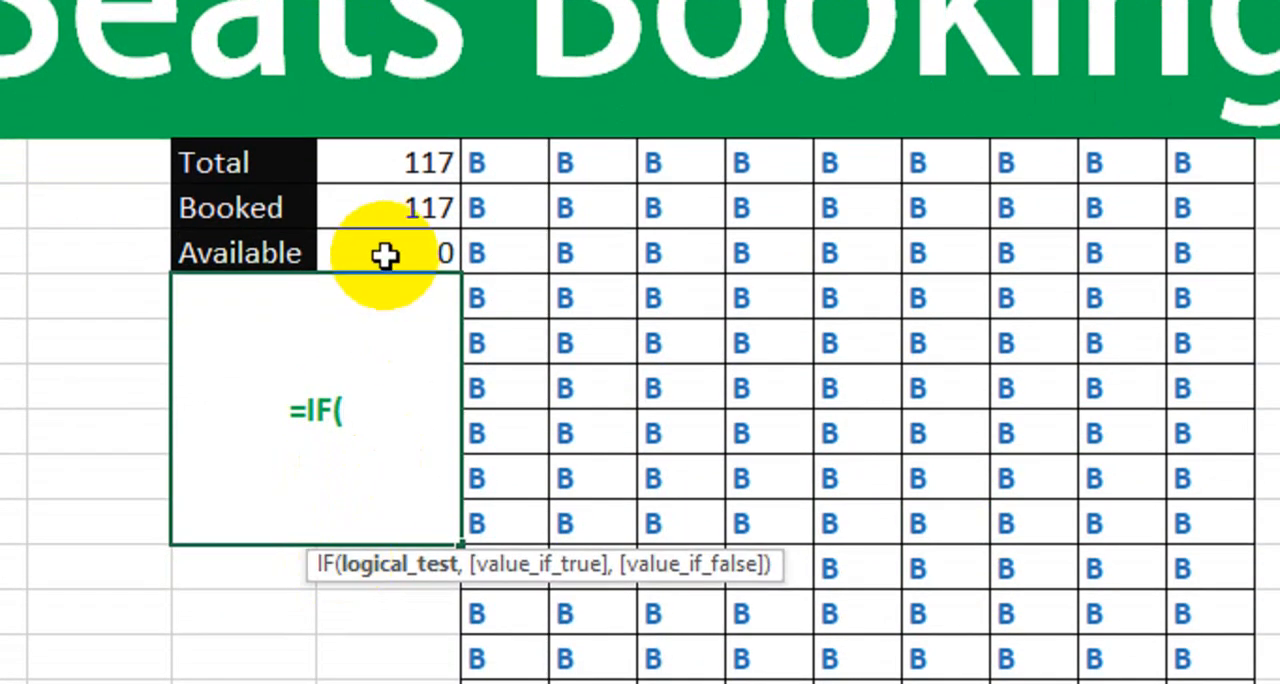
left_click(385, 316)
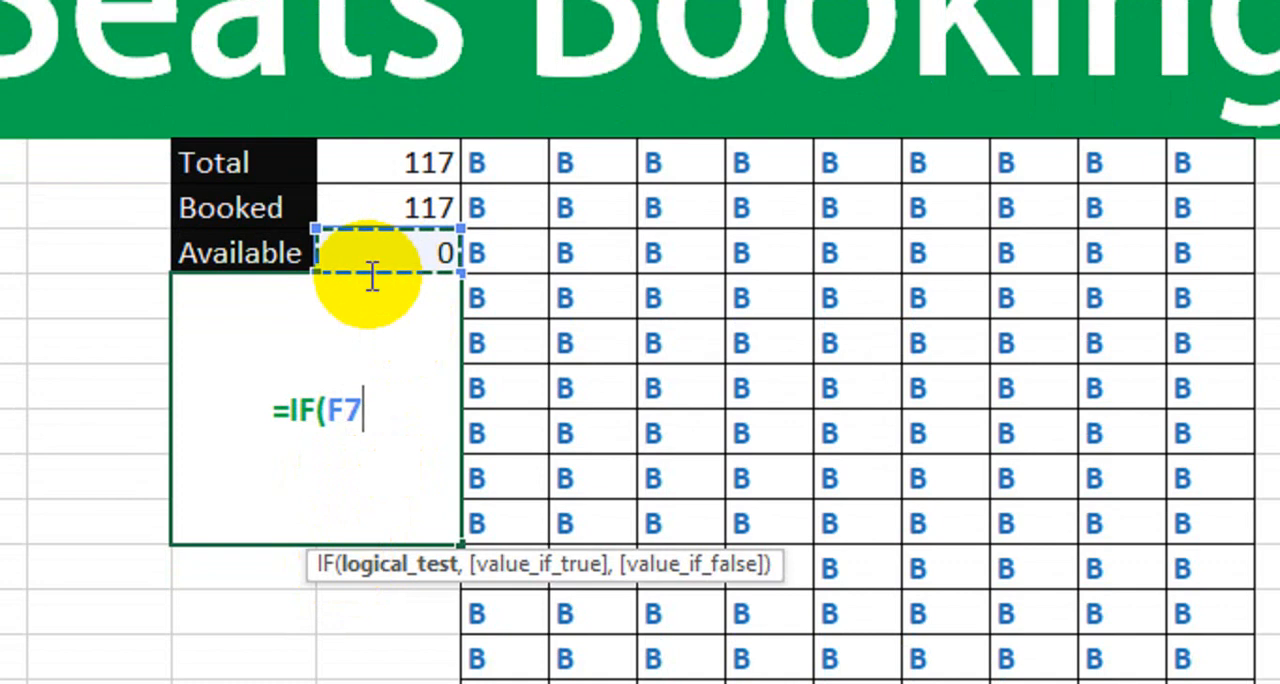
type("=")
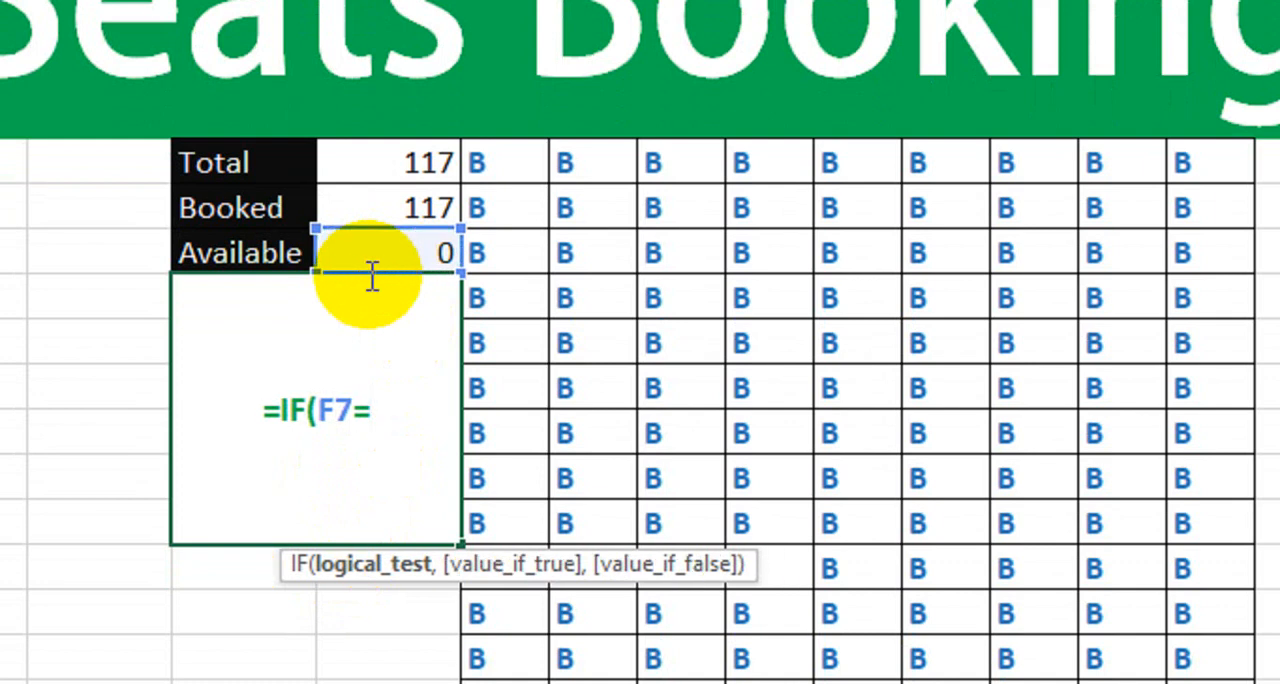
type("0")
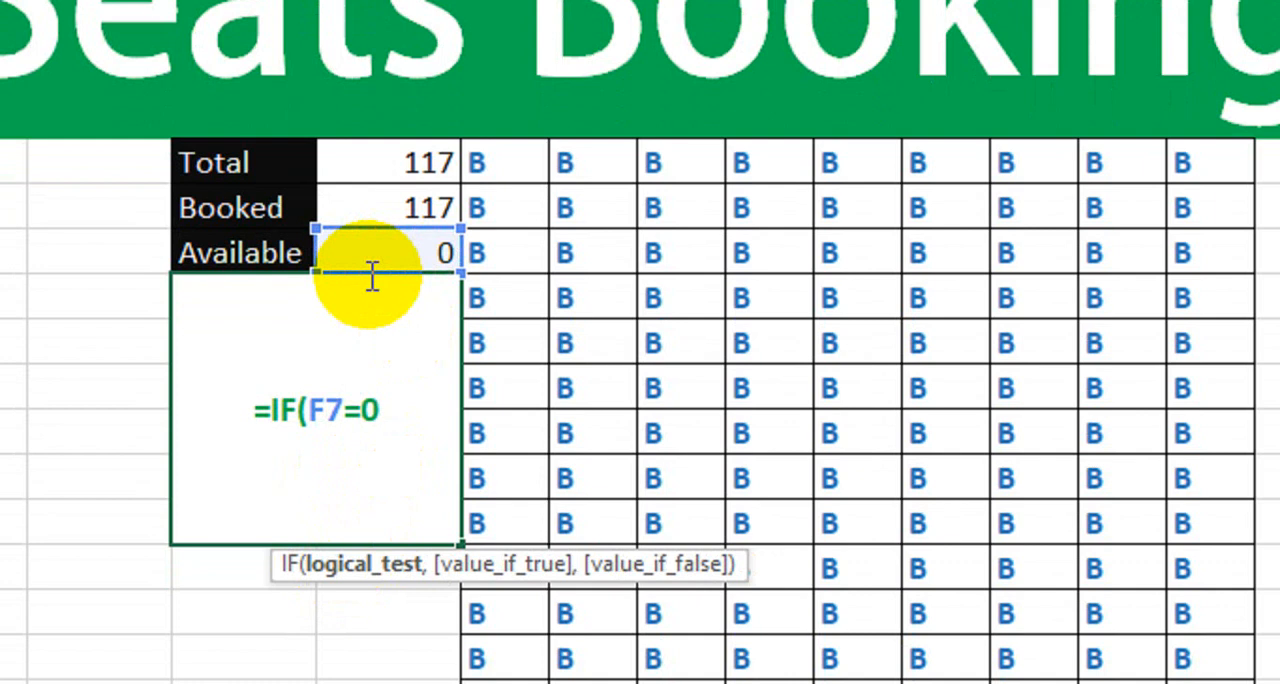
type(",")
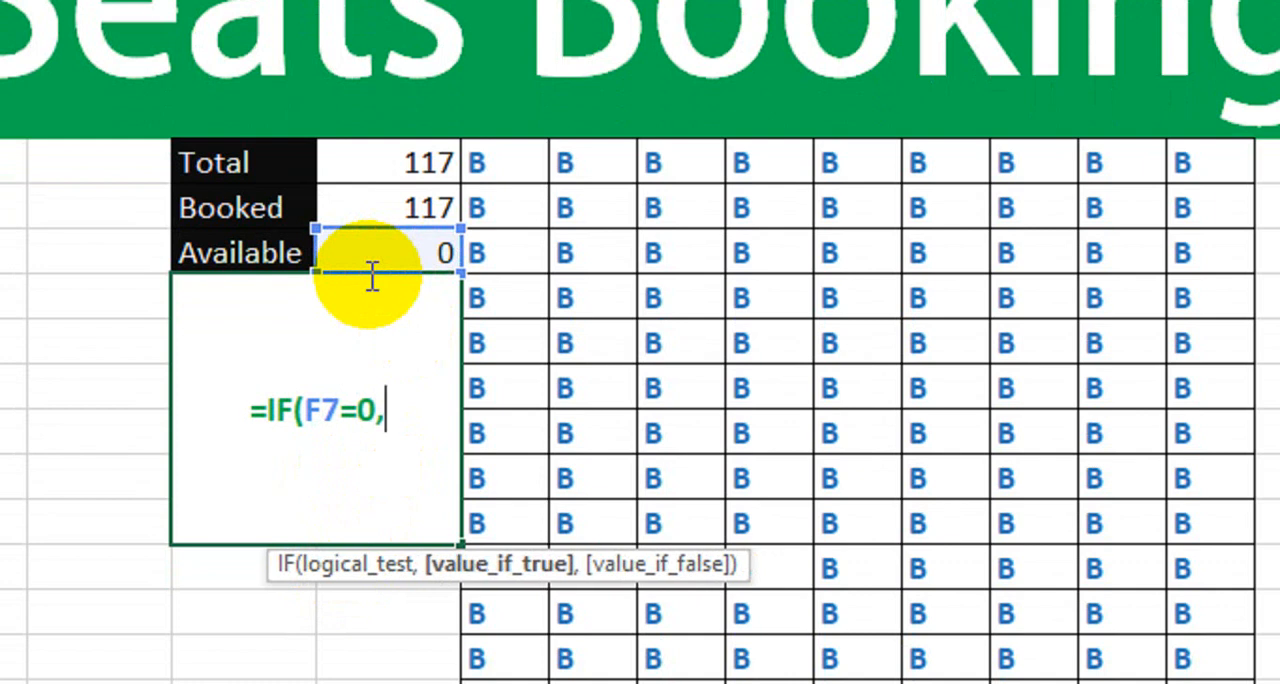
type("\"")
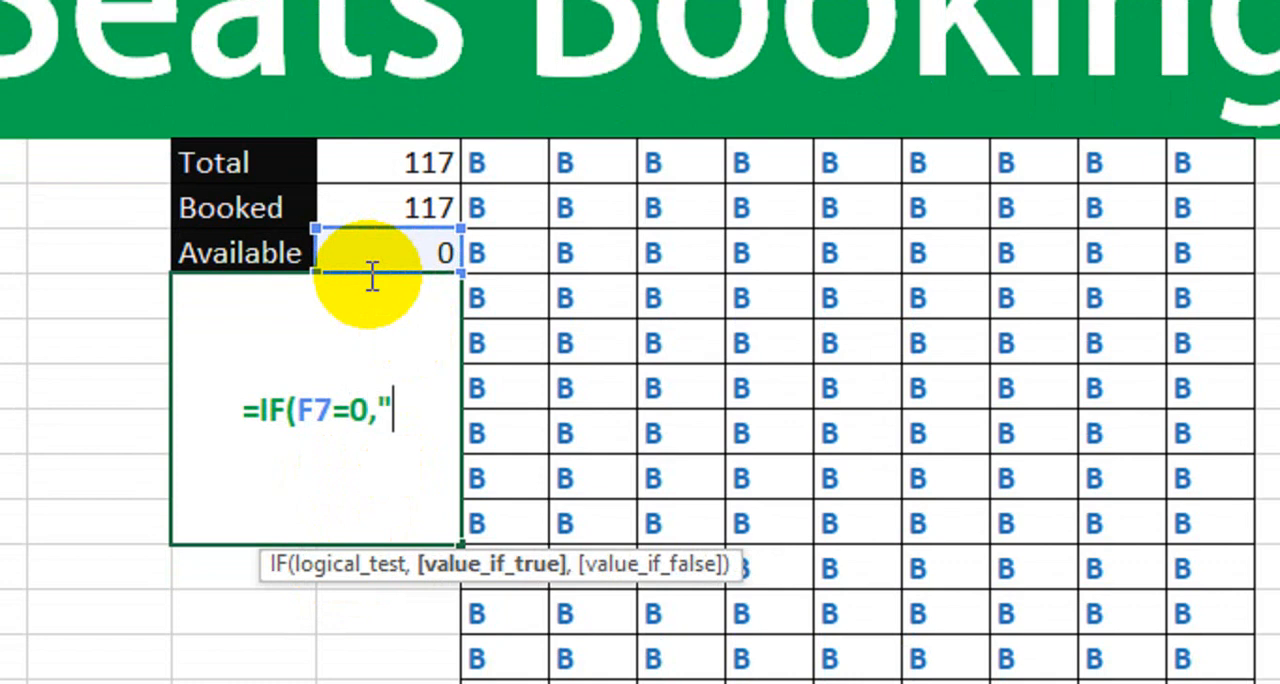
type("Full ")
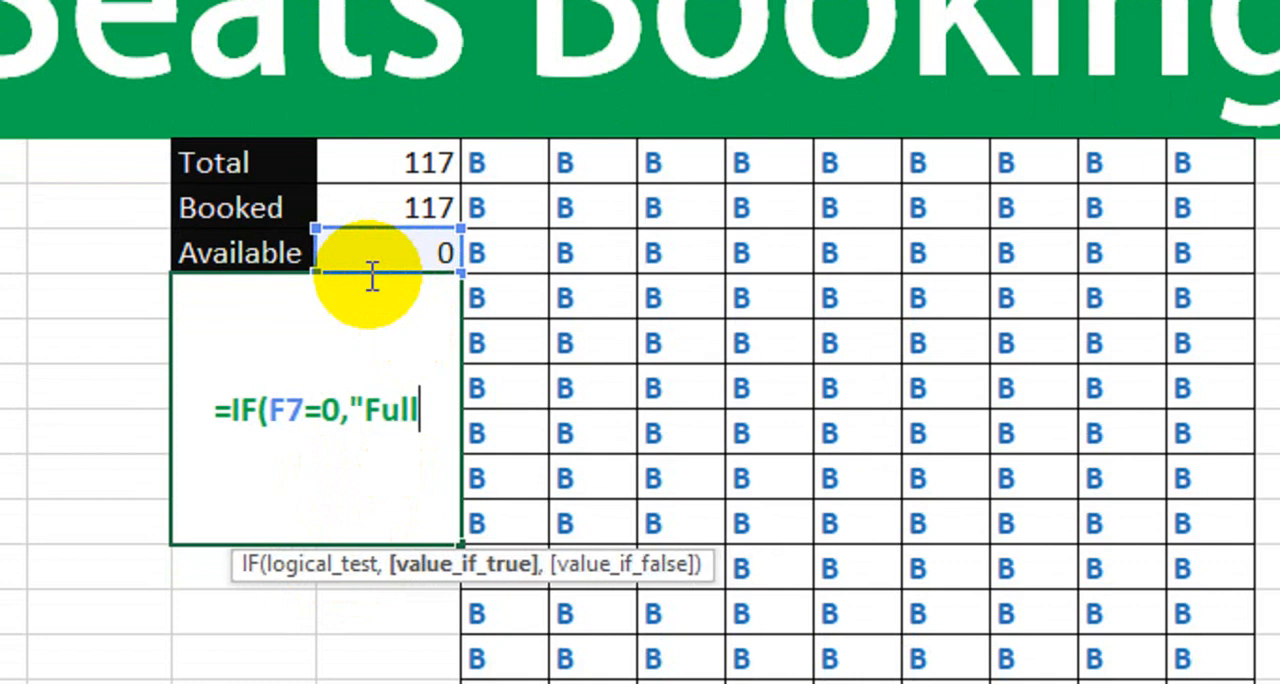
type("Seats\"")
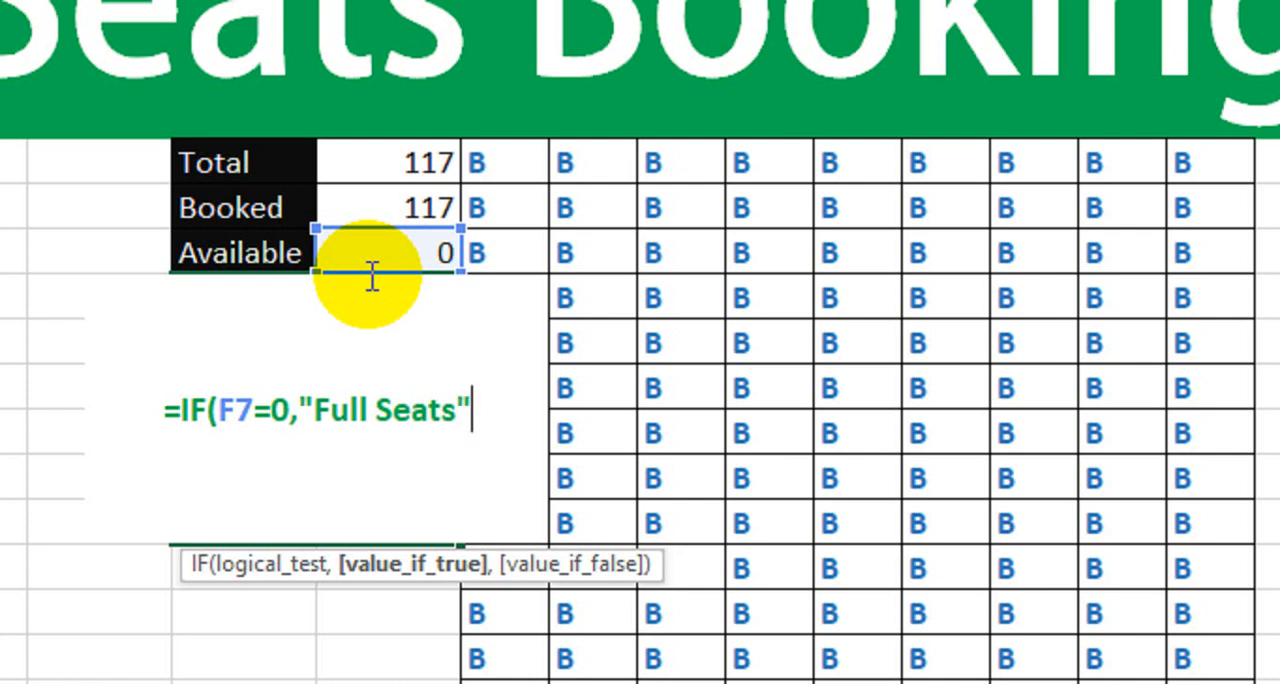
- Nest a second IF with the condition F7<=10 as the formula's value if false
type(",if")
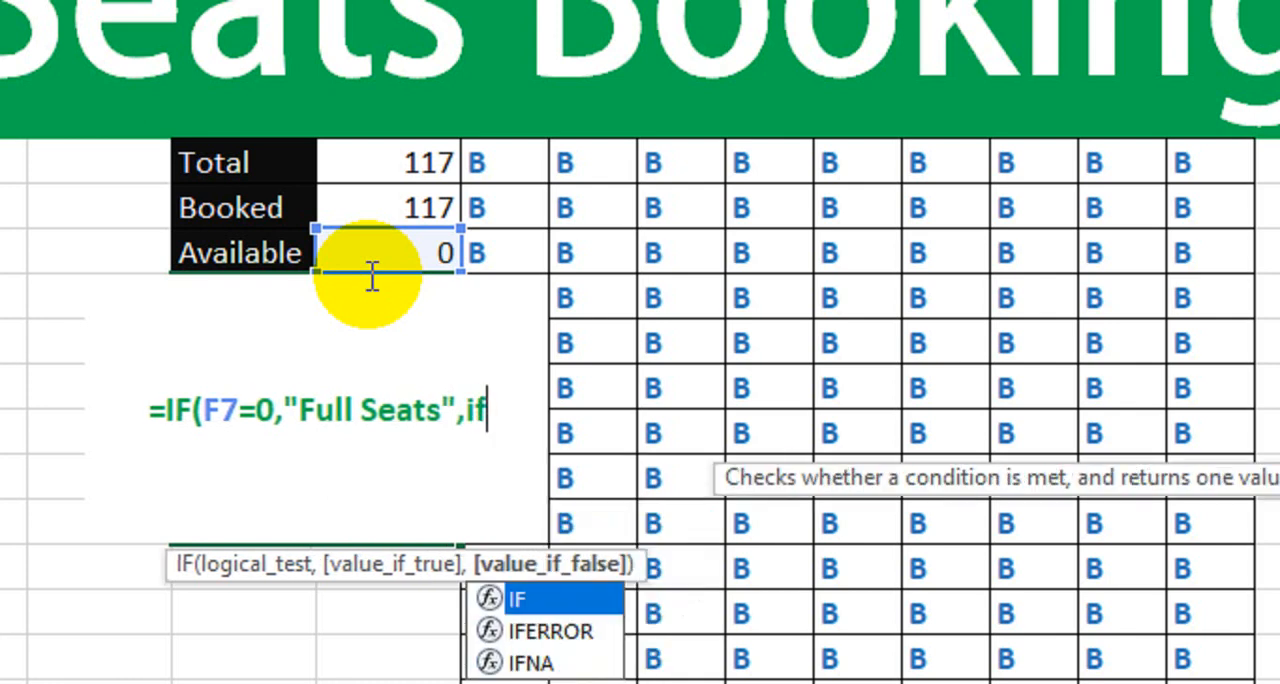
key("Tab")
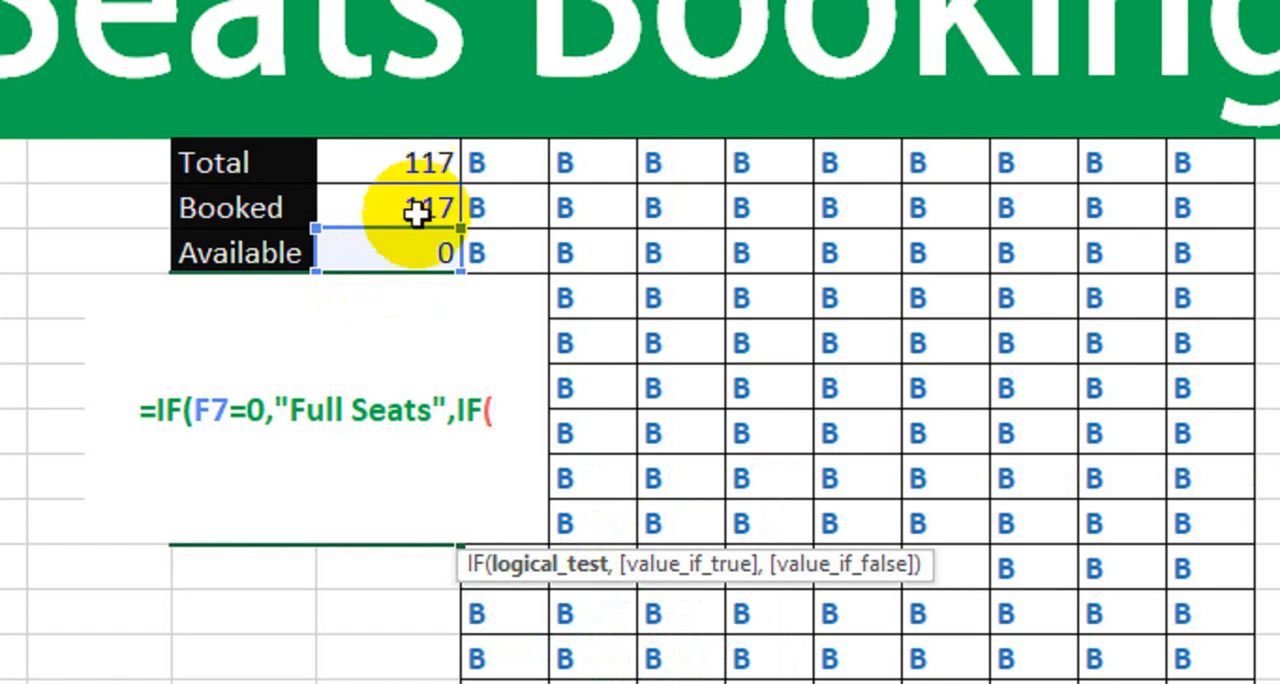
left_click(411, 248)
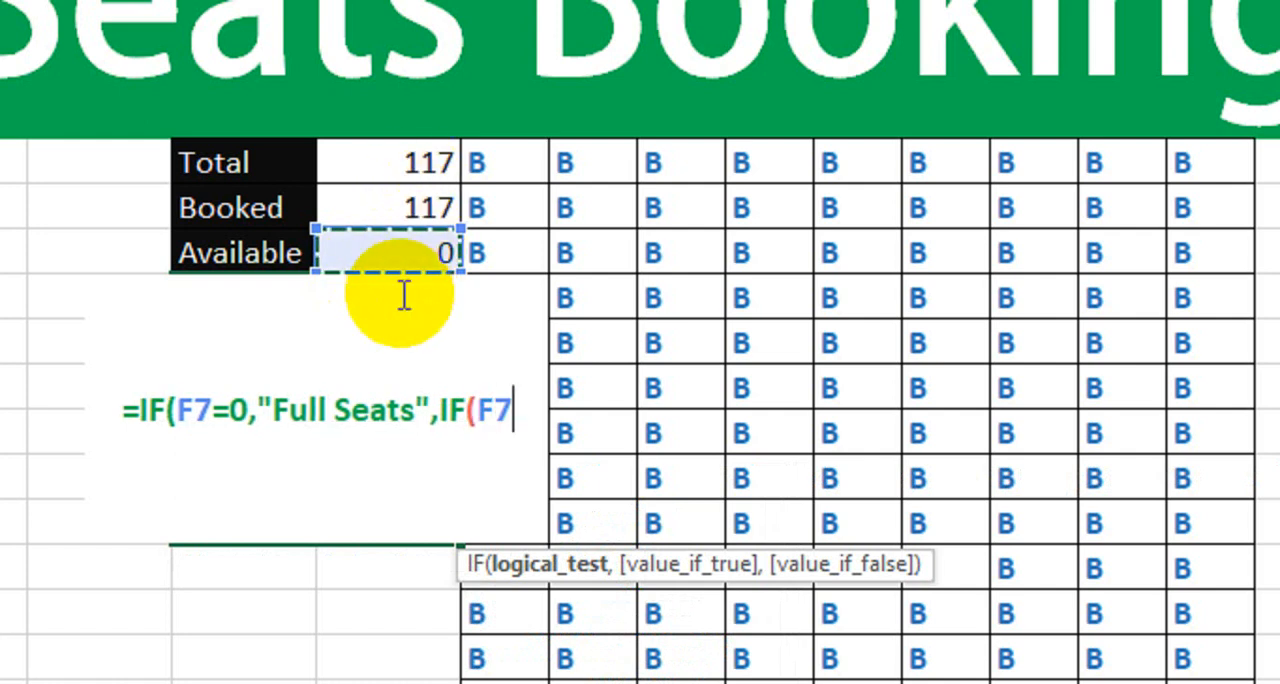
type("<=")
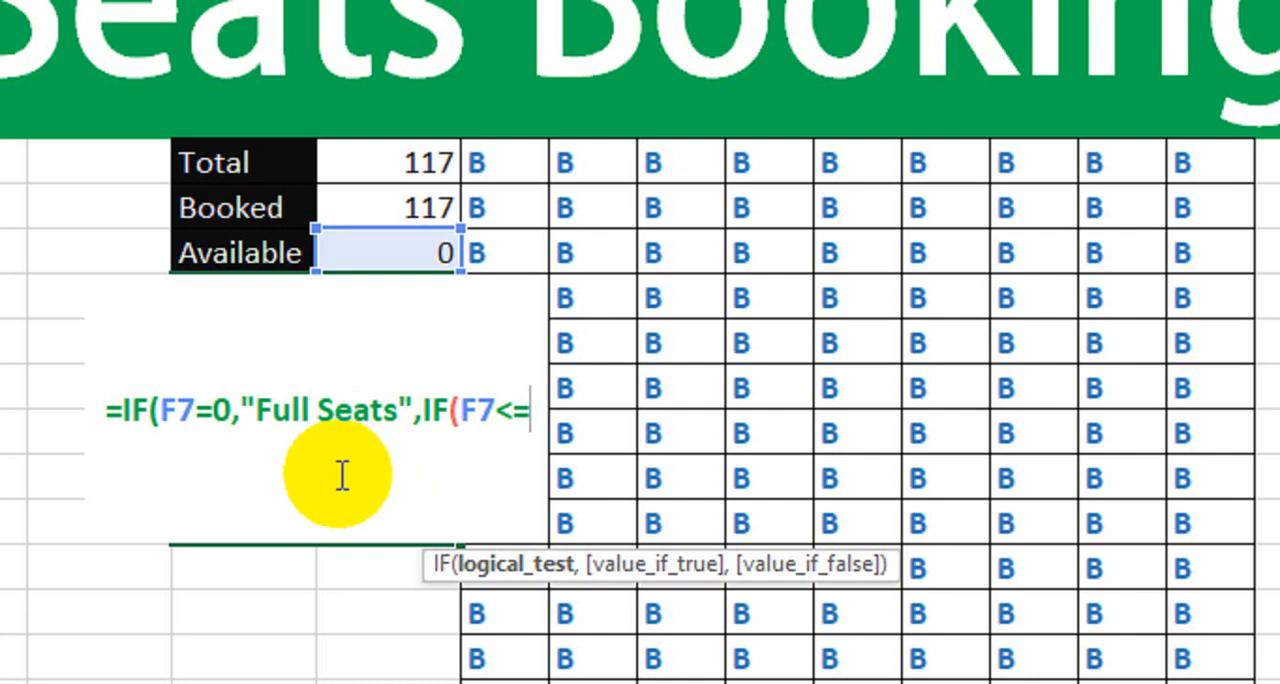
type("10")
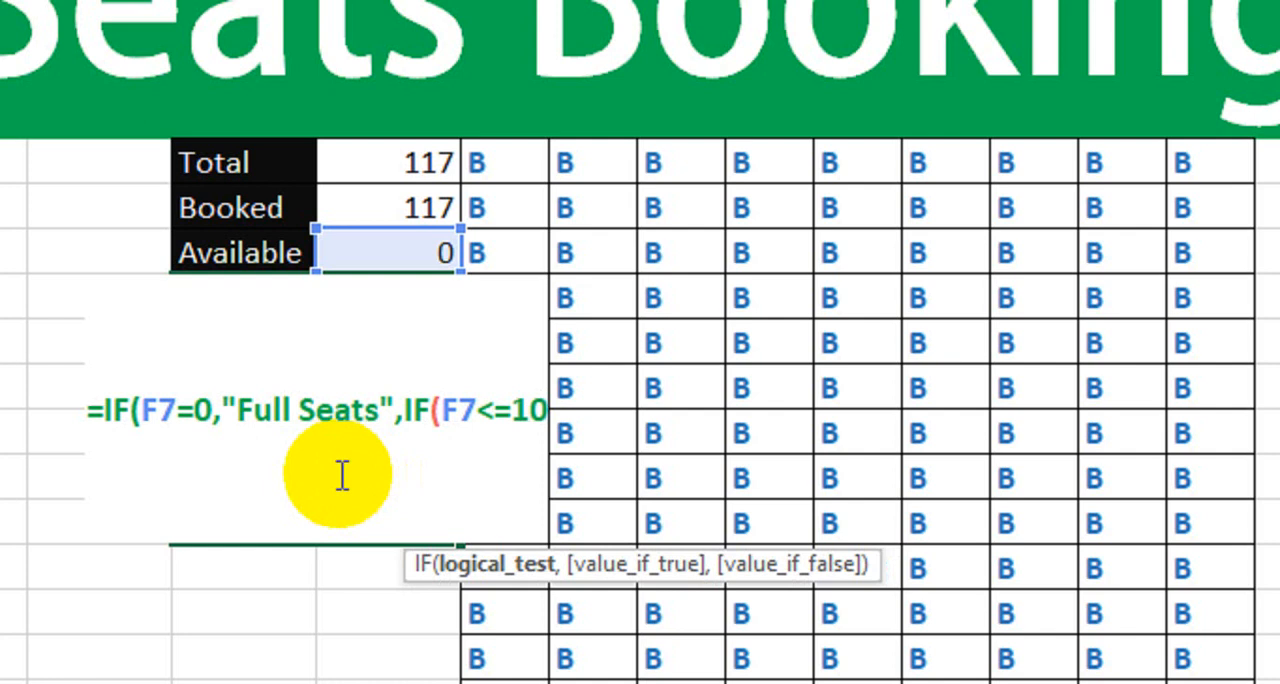
type(",")
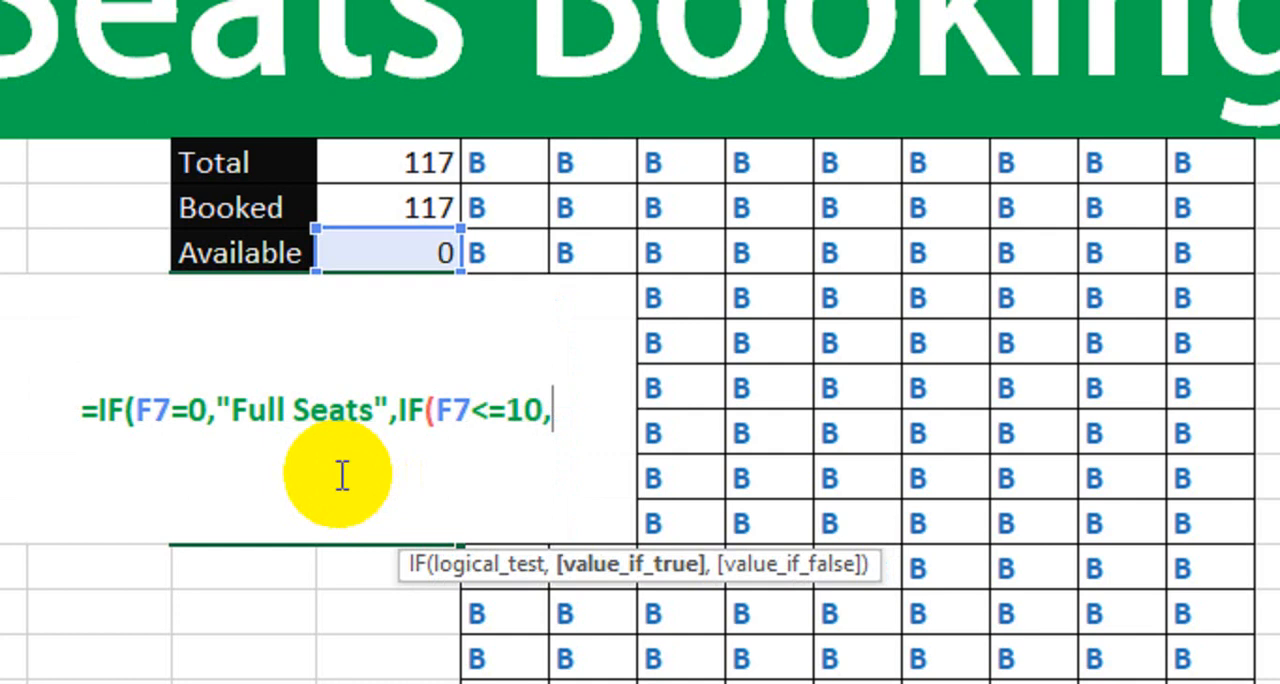
type("\"")
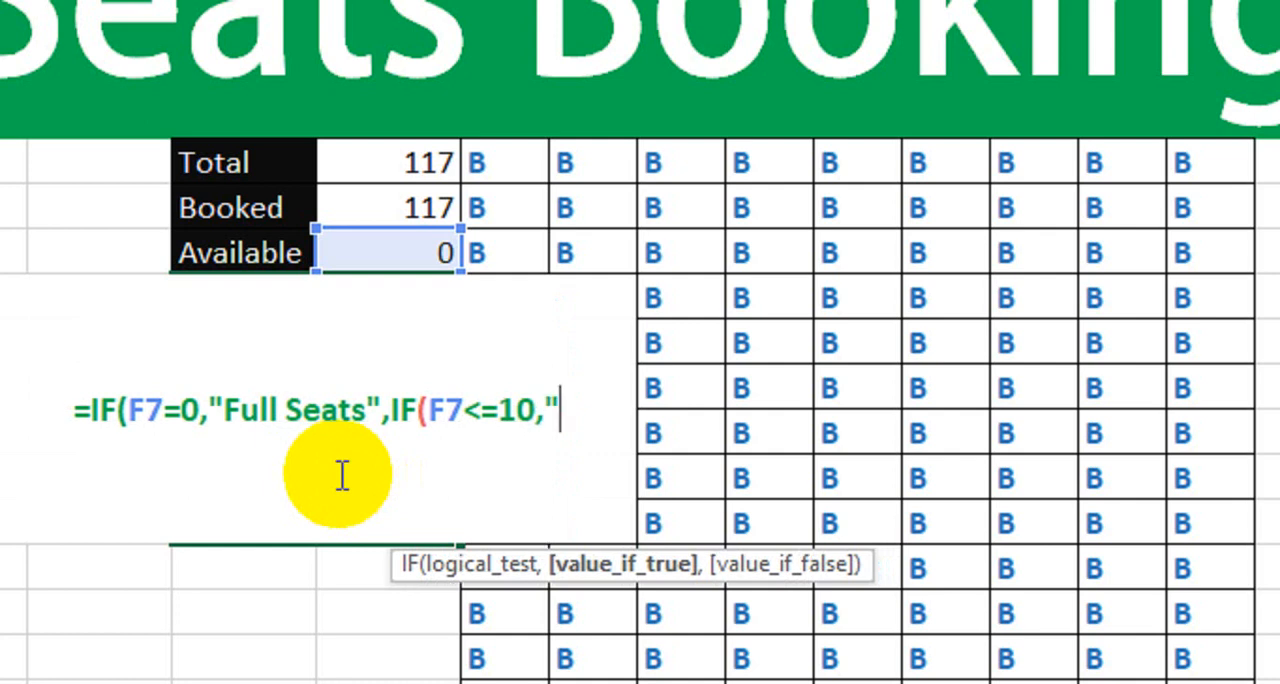
type("Only")
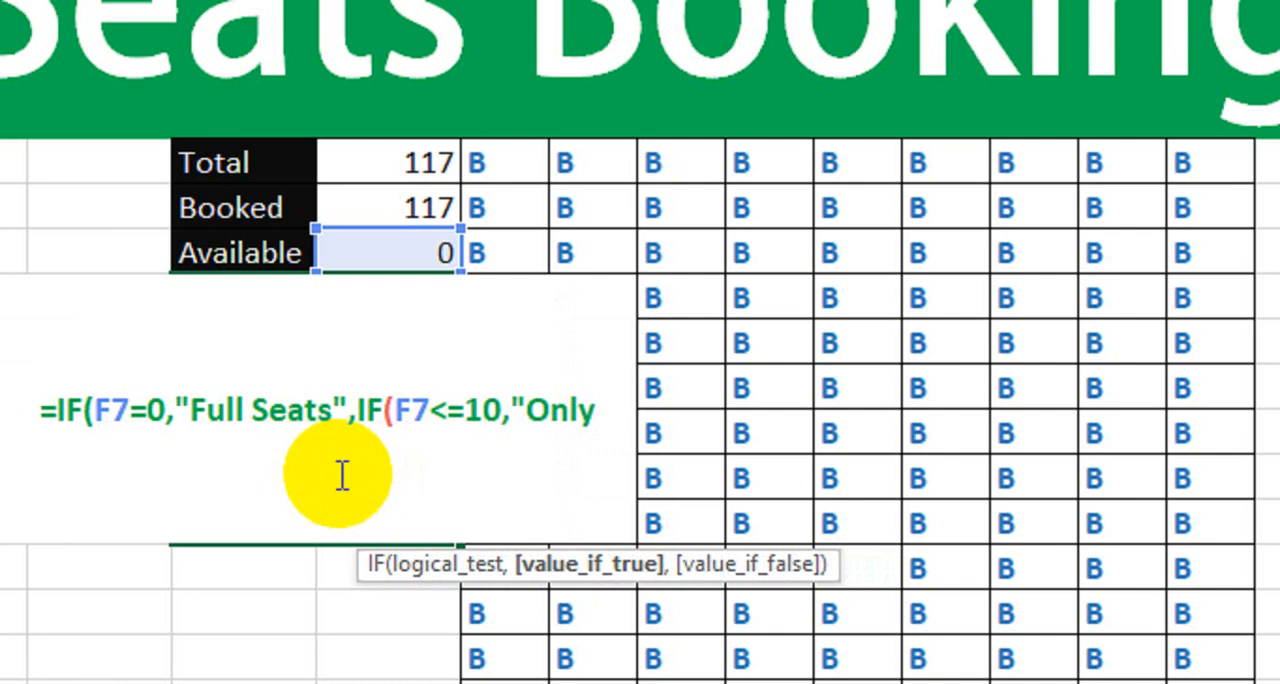
type("\"")
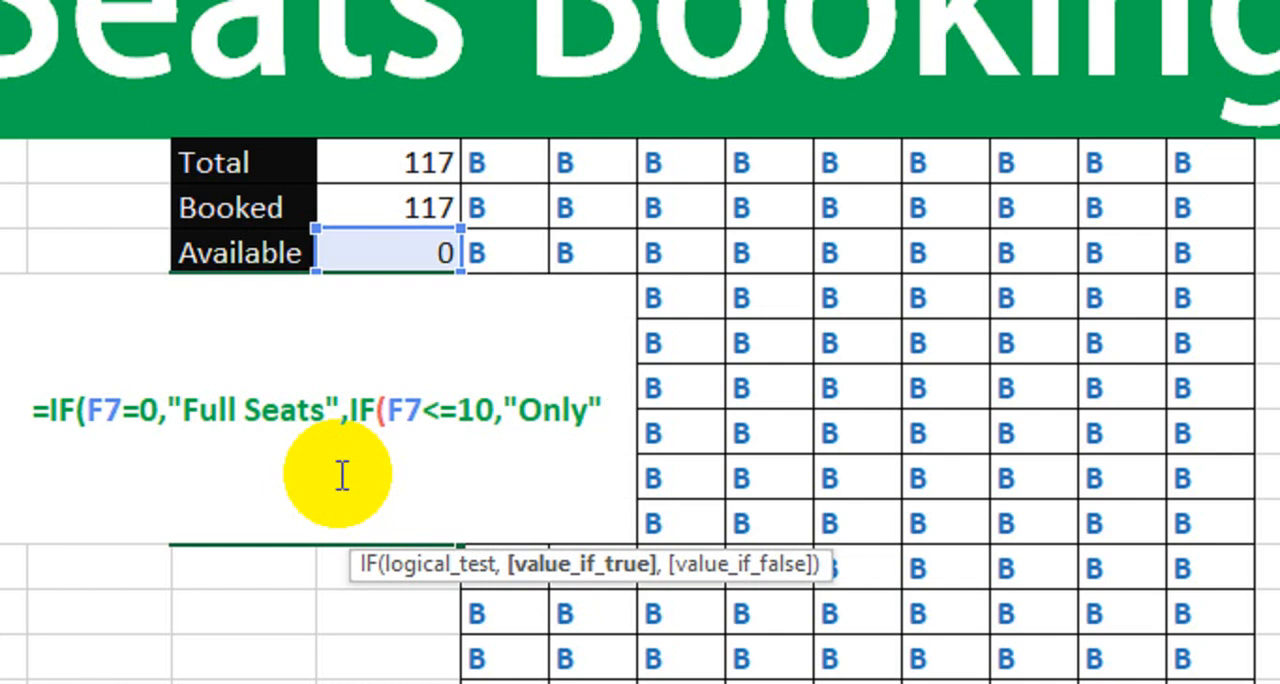
type("&")
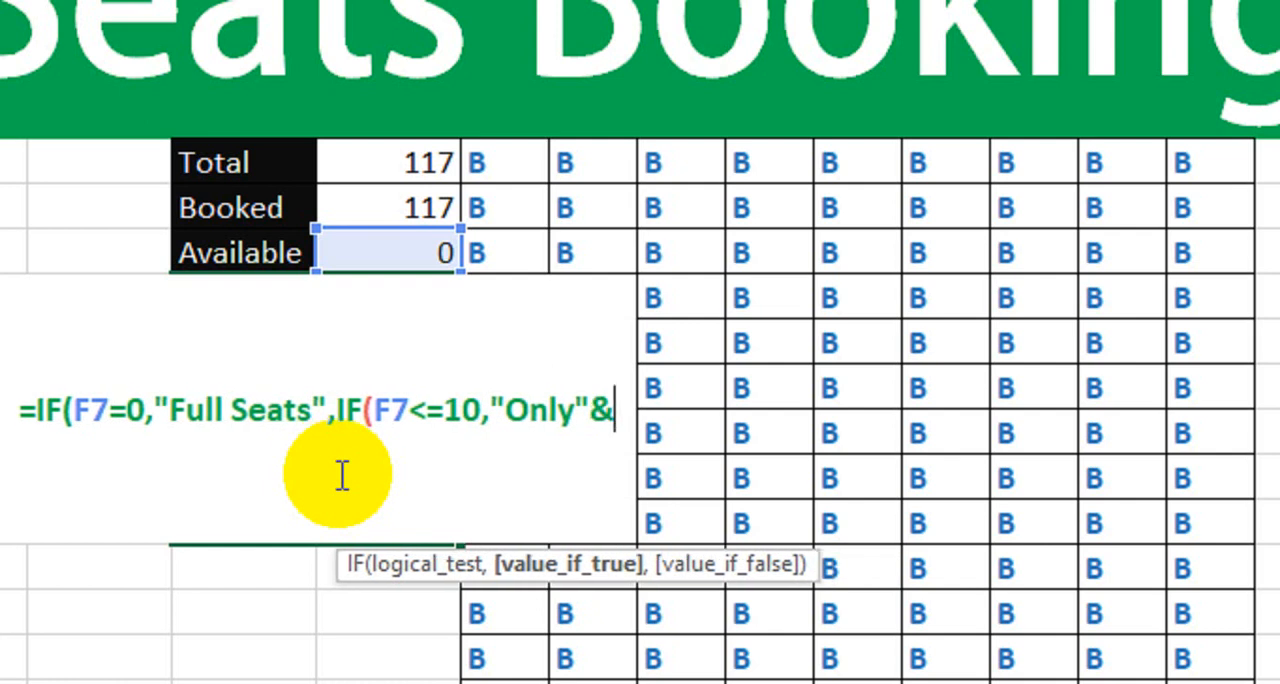
- Set the nested IF's true result to "Only"&F7&"Limited Seats"
left_click(388, 250)
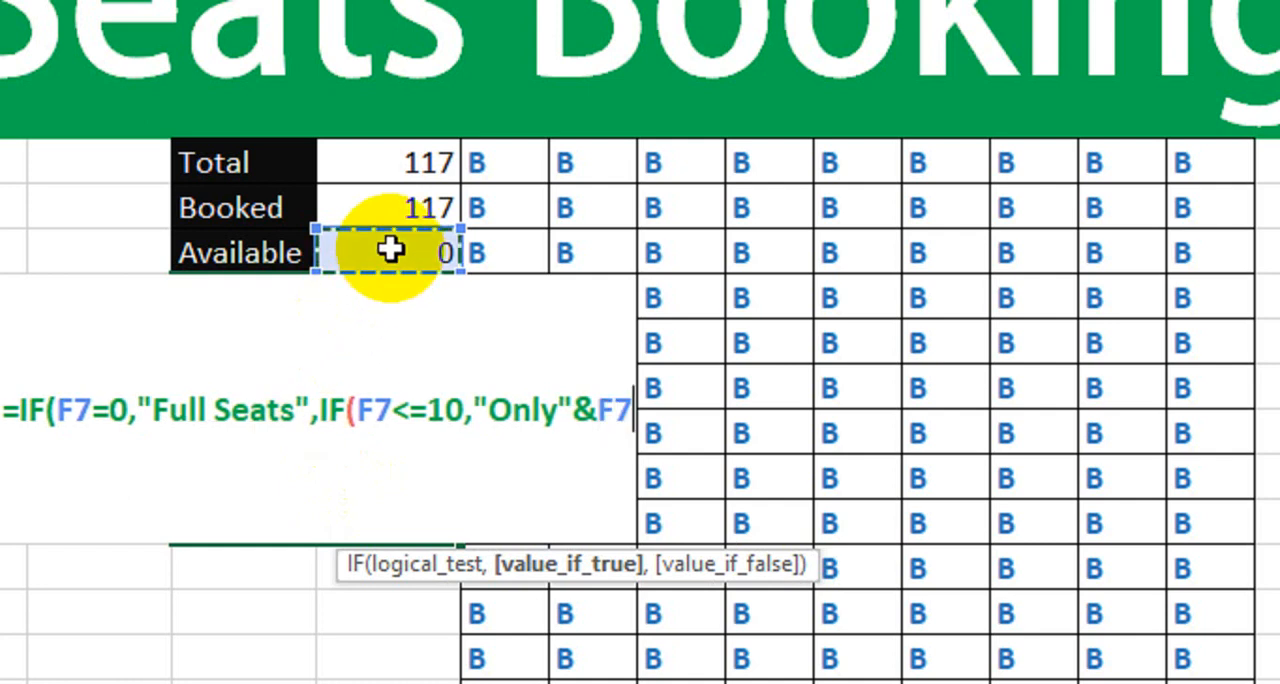
type("&")
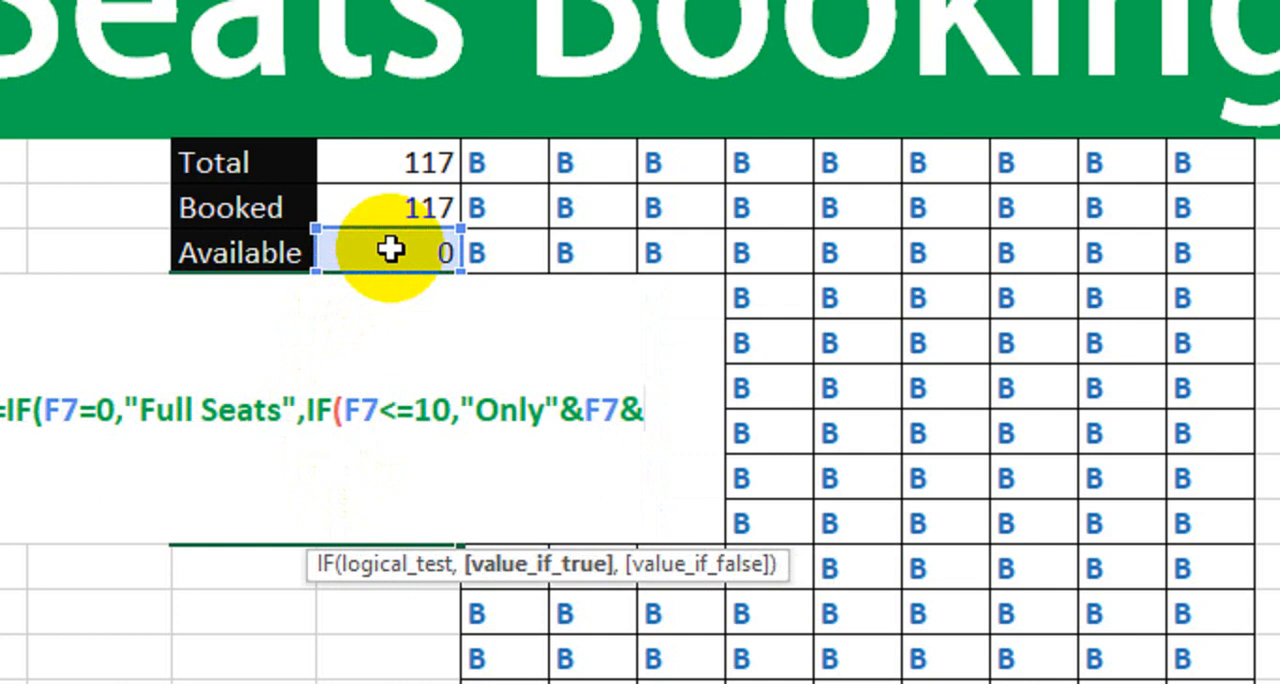
type("\"")
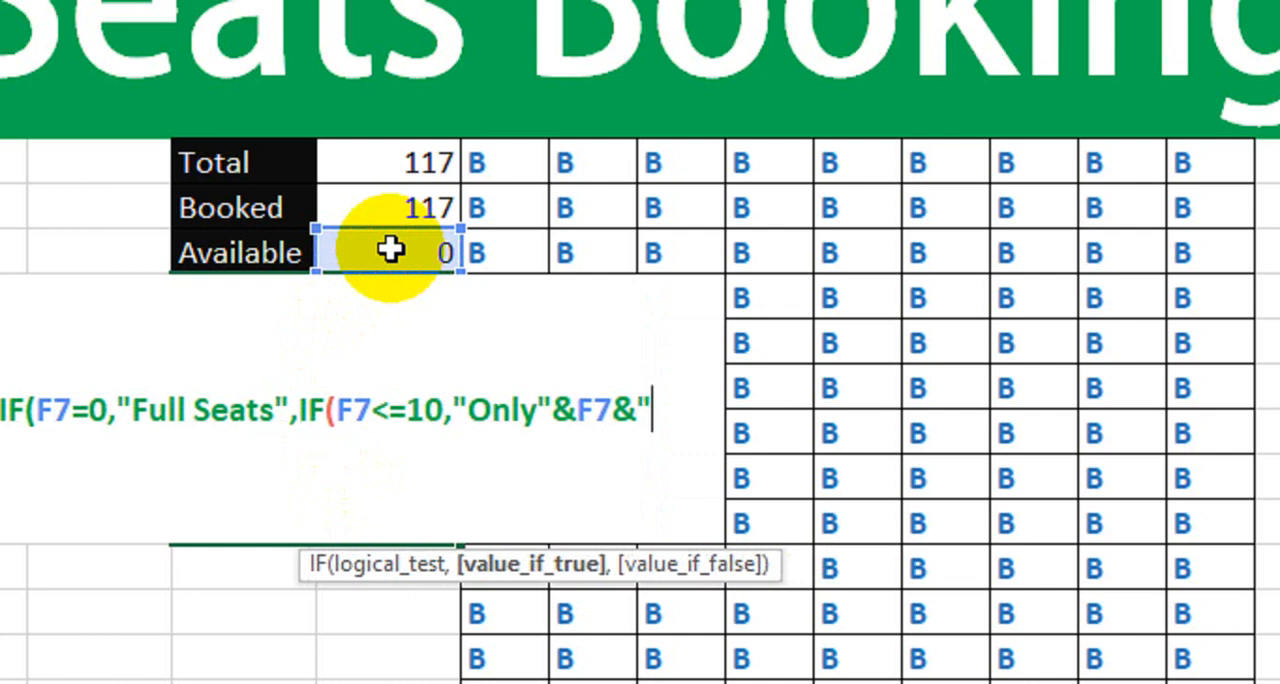
type("Li")
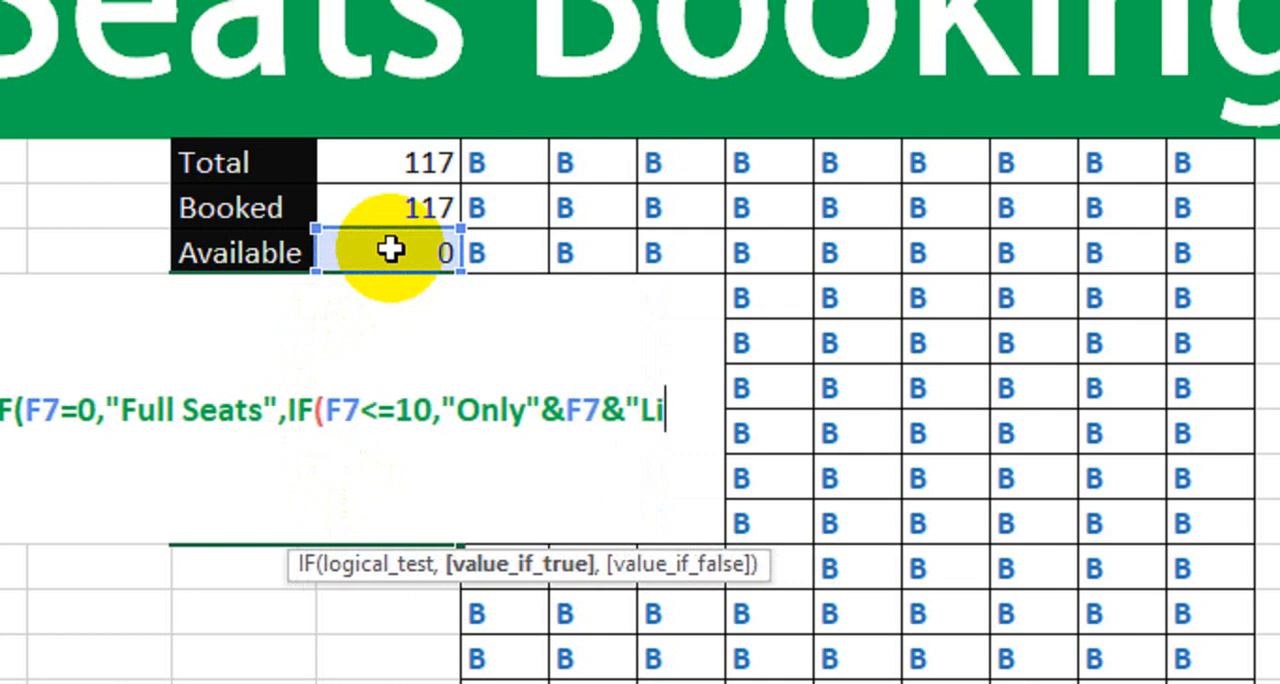
type("mite")
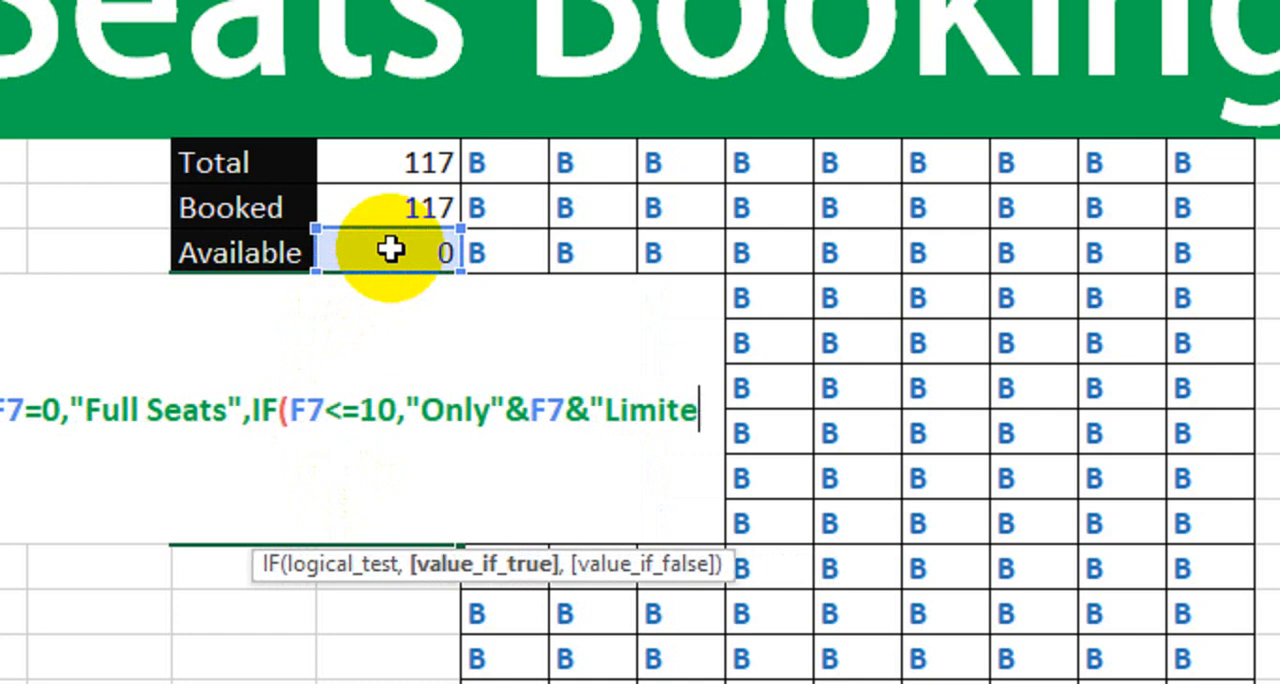
type("d Seats")
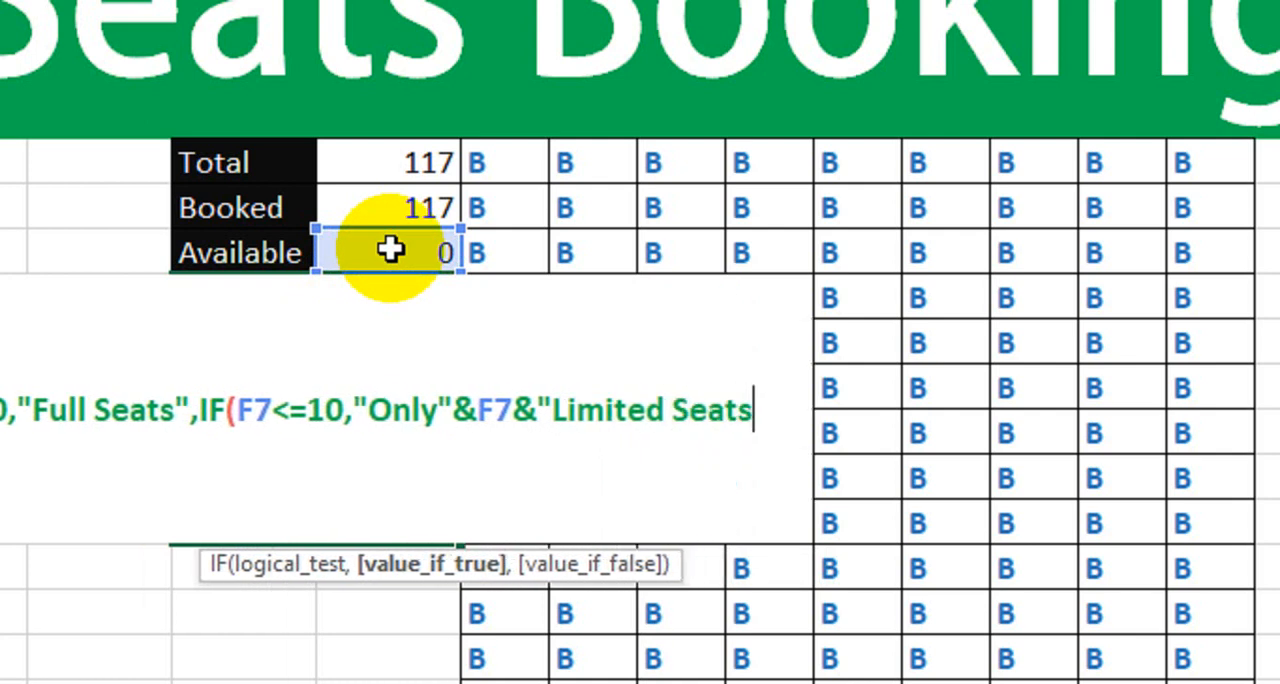
type("\"")
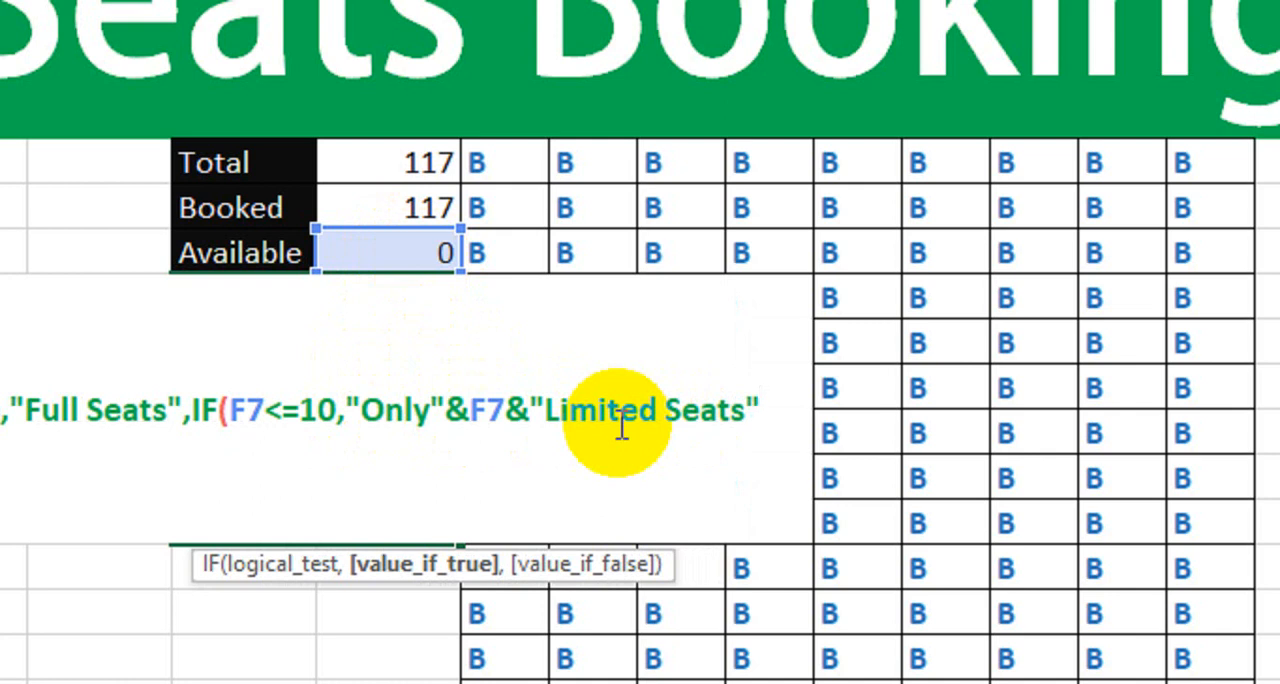
- Finish the seat status formula with empty text "" as the nested IF's false result, close both IFs and enter it
type(",\"\"")
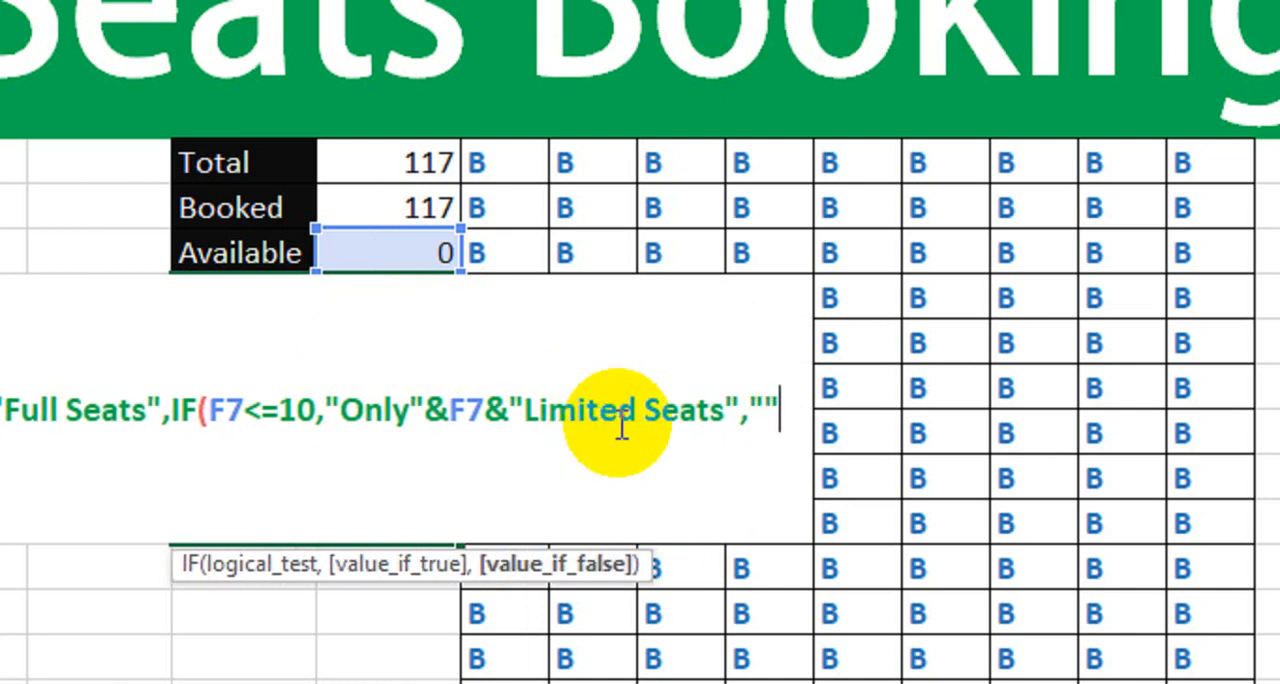
type(")")
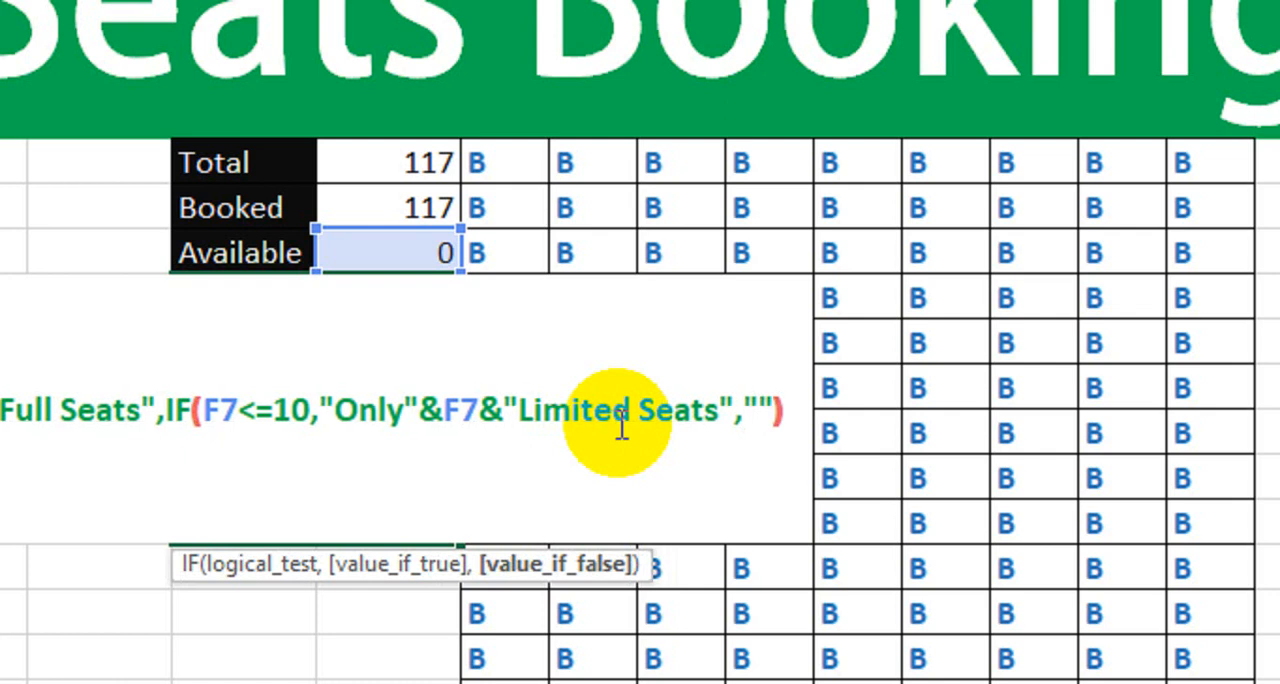
type(")")
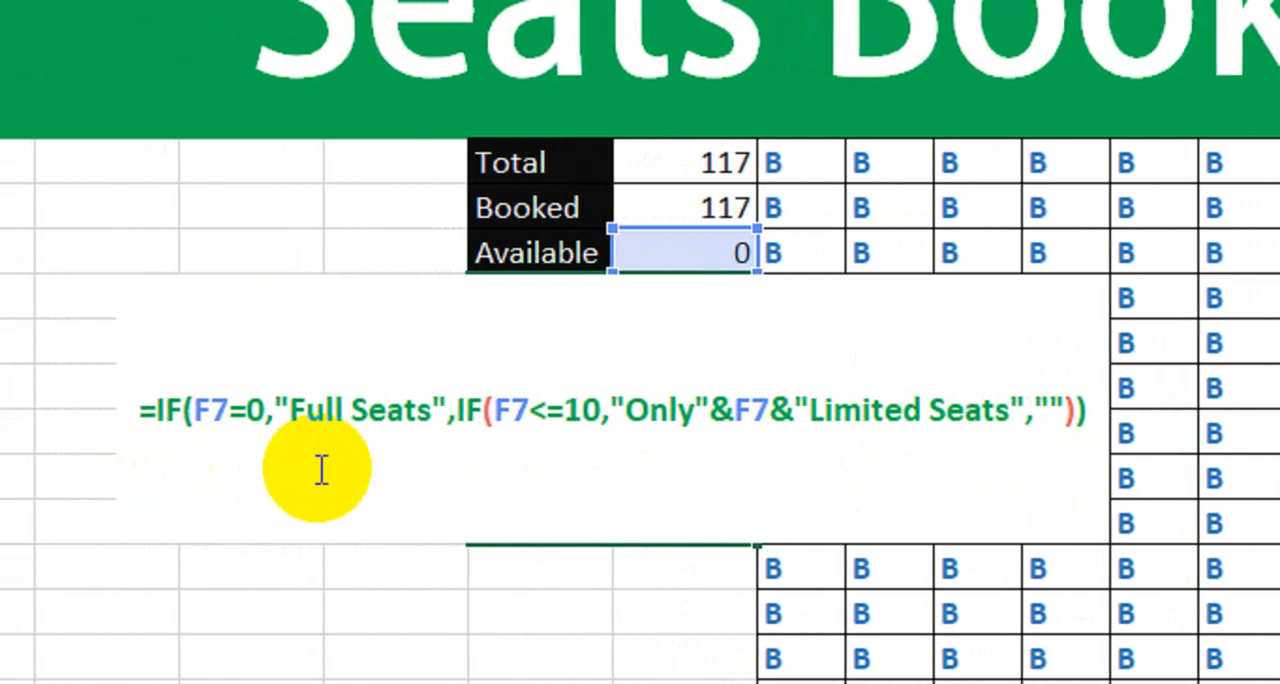
key("Return")
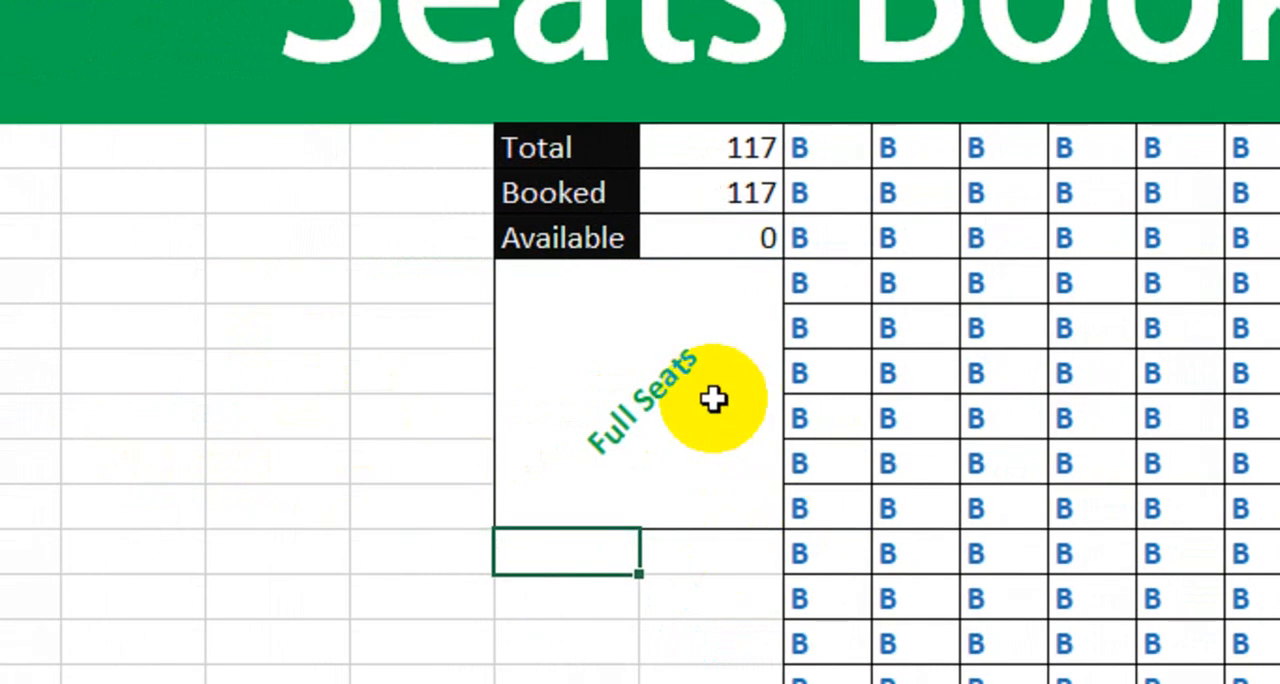
left_click(711, 404)
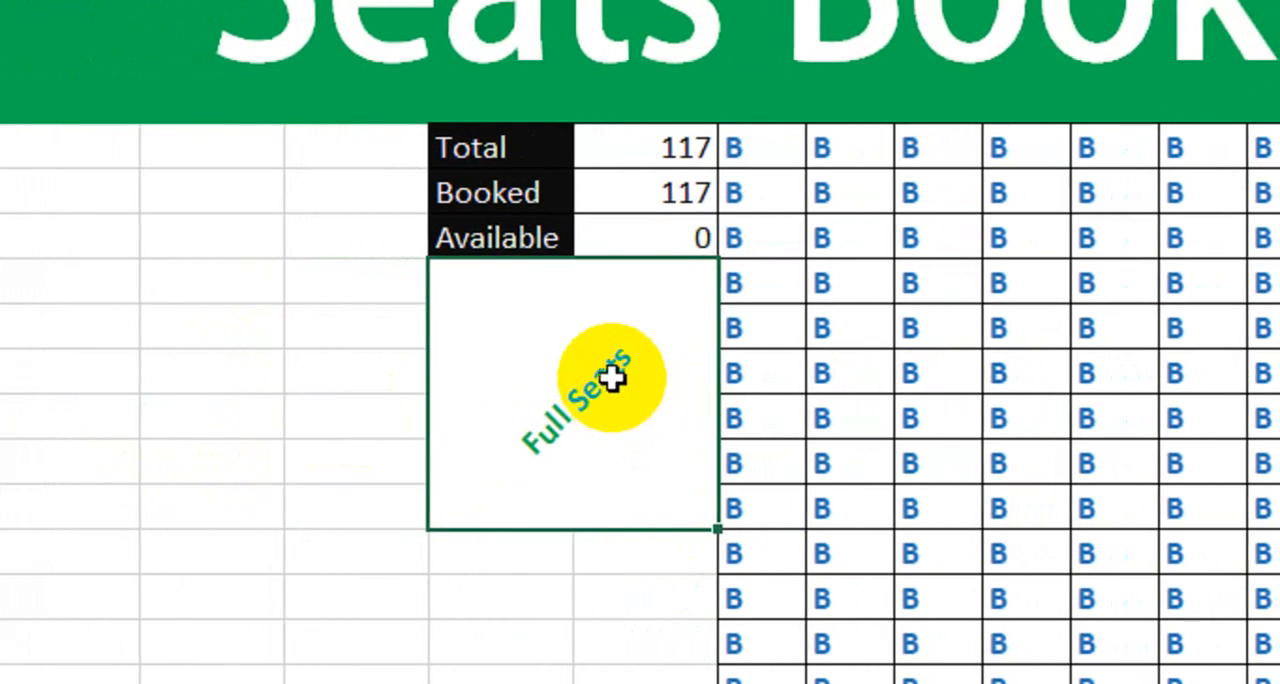
- Clear seats I11, J11, I14 and K14 in the grid to test the limited seats message
left_click(1013, 415)
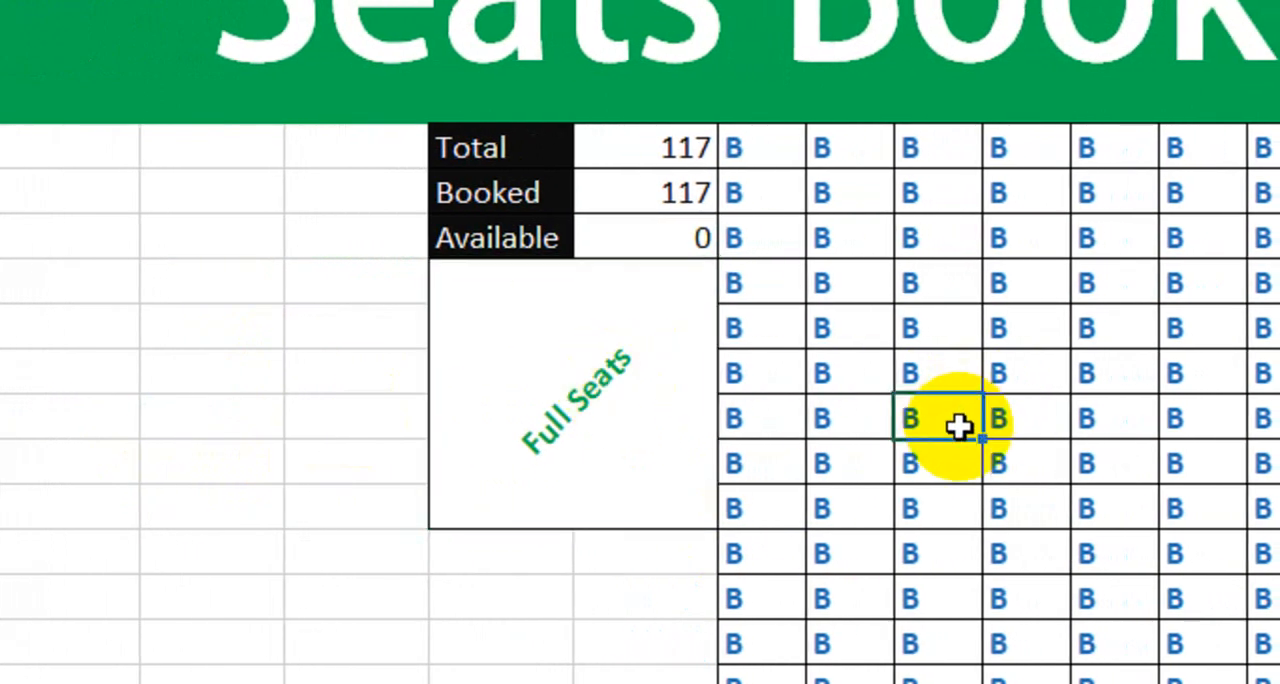
key("Delete")
left_click(1048, 419)
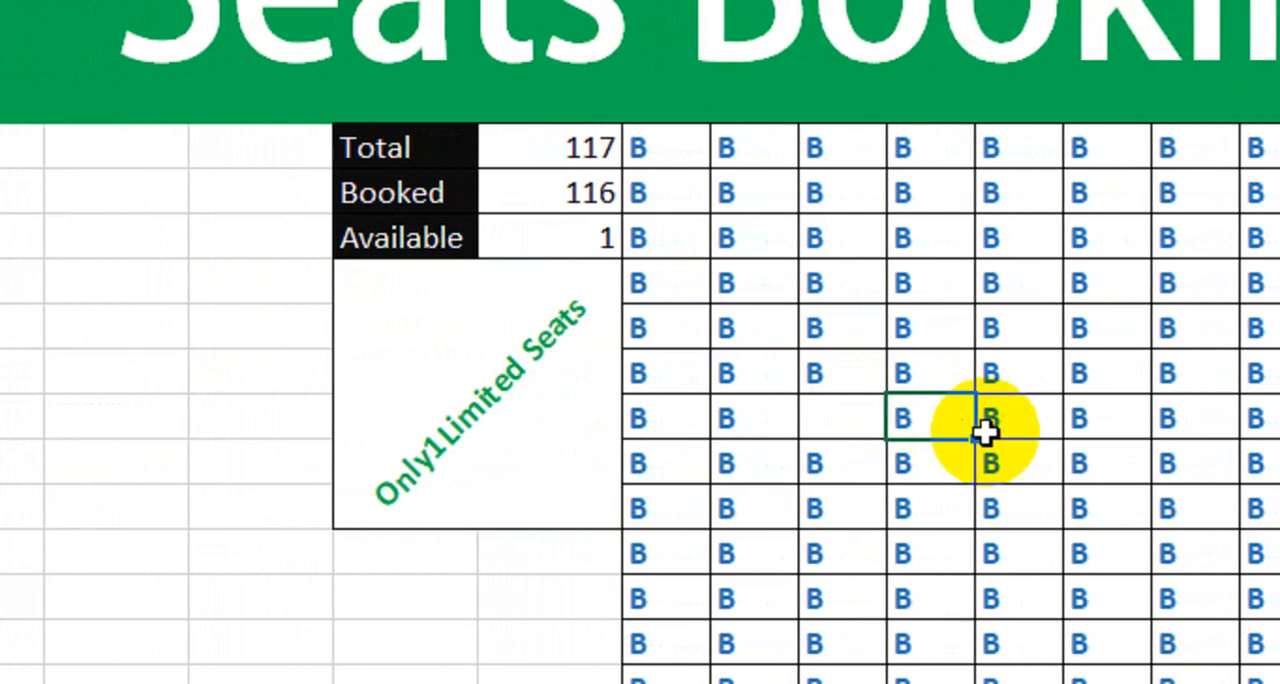
key("Delete")
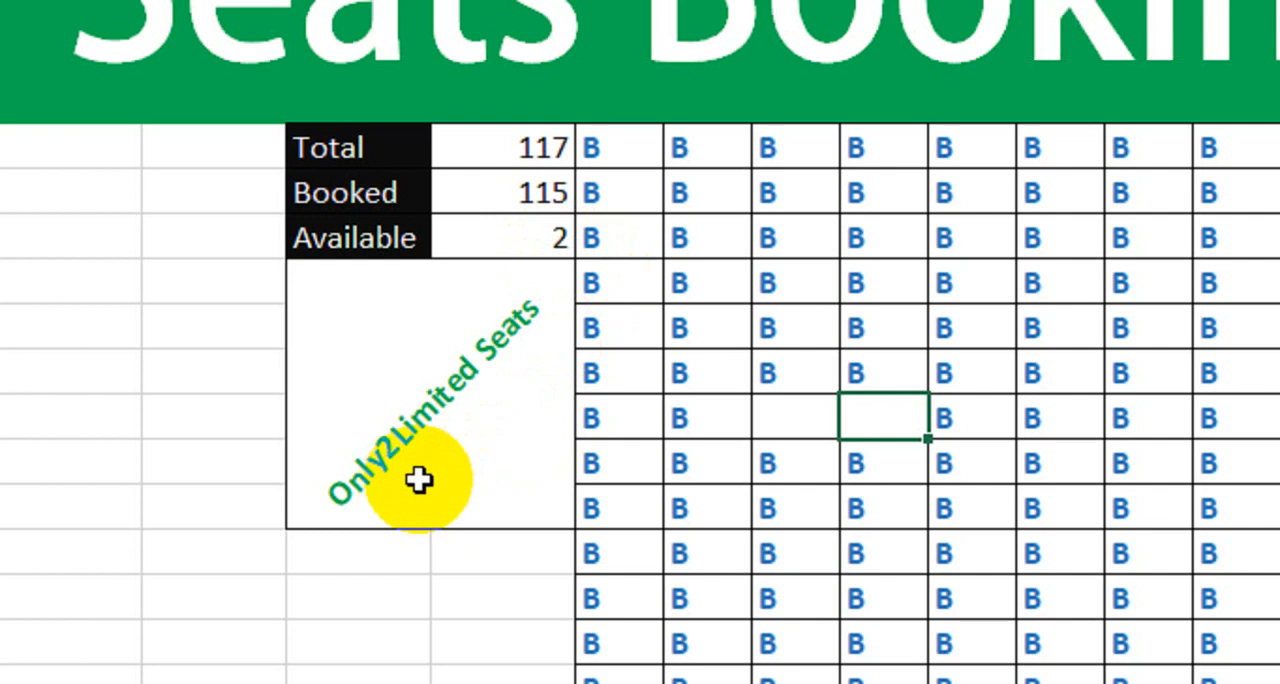
left_click(778, 555)
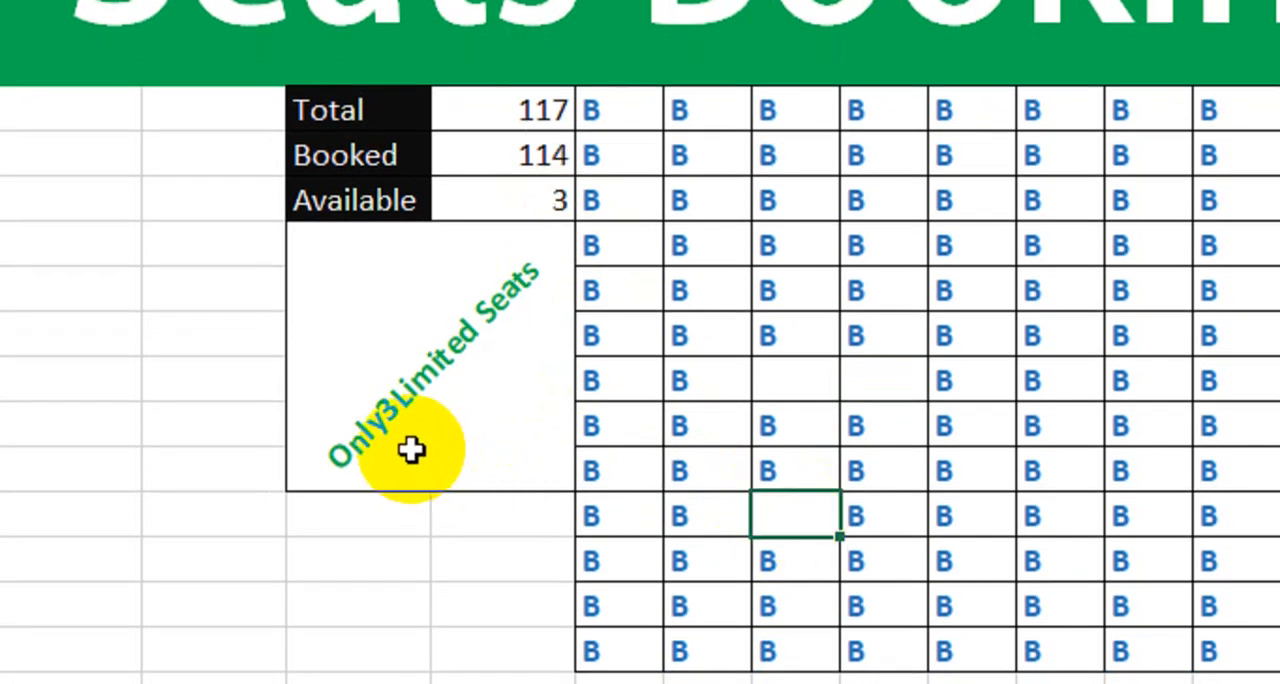
left_click(980, 520)
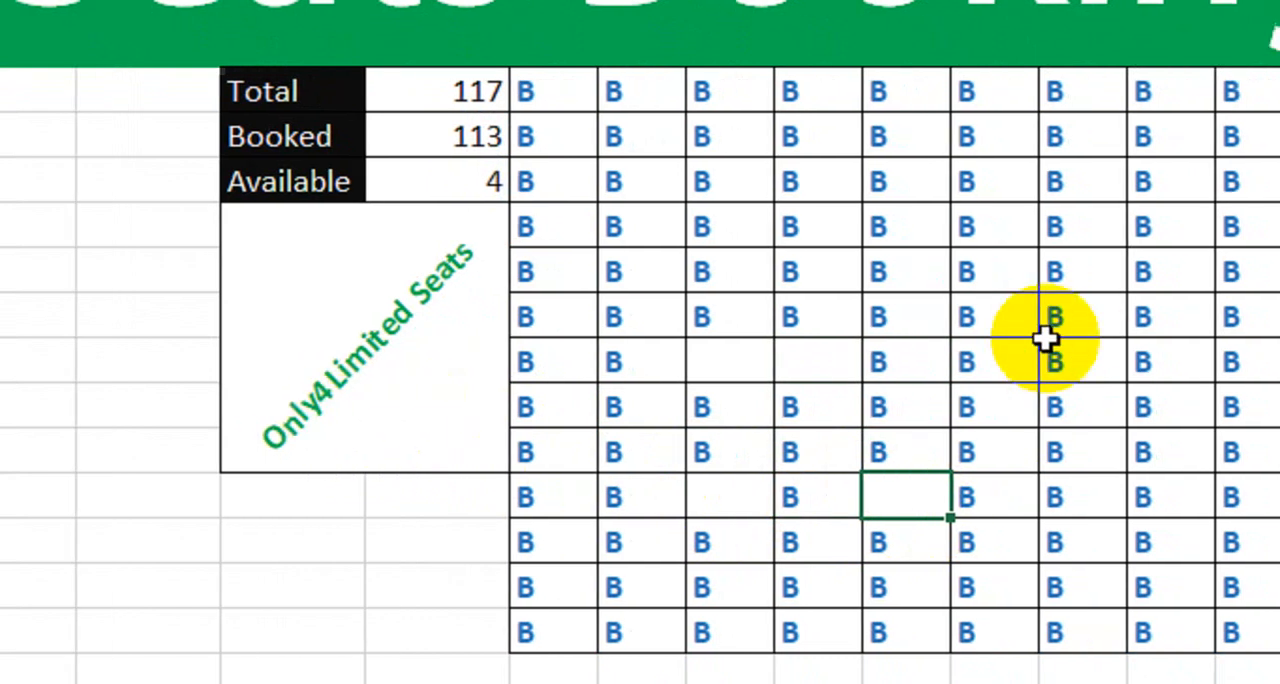
- Clear seats M10, M12, N13, H10, H14, J15 and L15 to test the message beyond ten available seats
left_click(1095, 325)
left_click(1095, 410)
left_click(1018, 440)
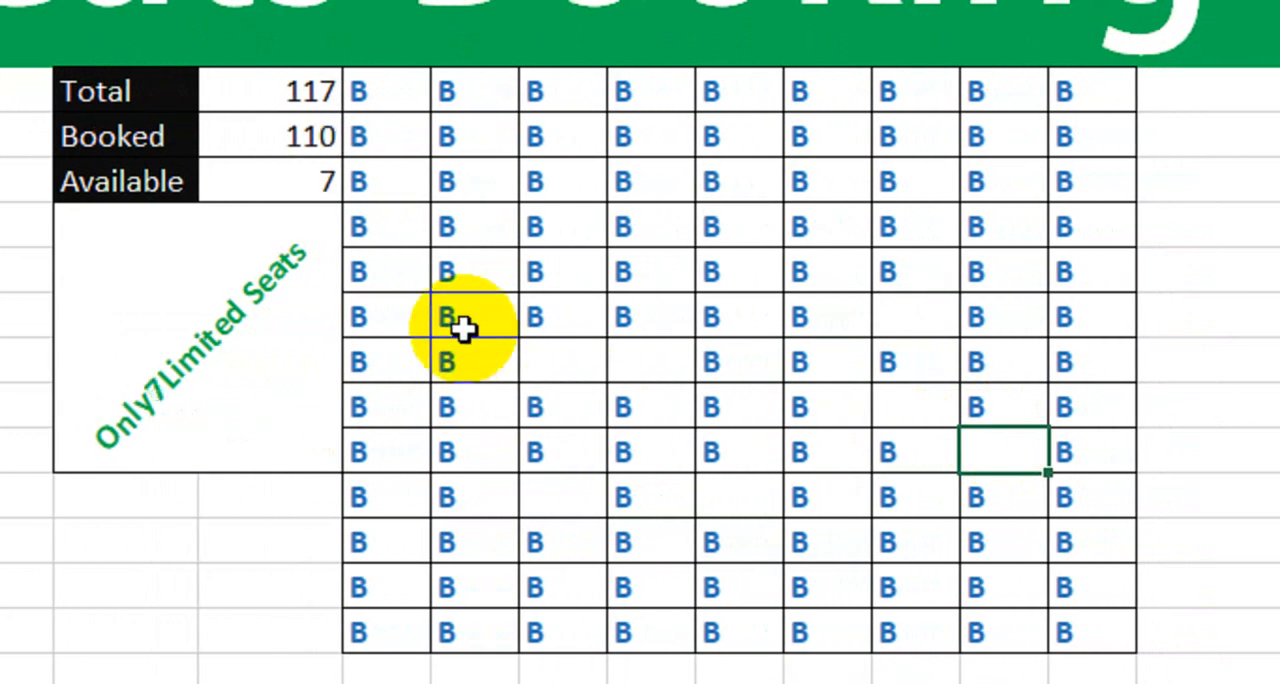
left_click(505, 325)
left_click(515, 495)
left_click(685, 540)
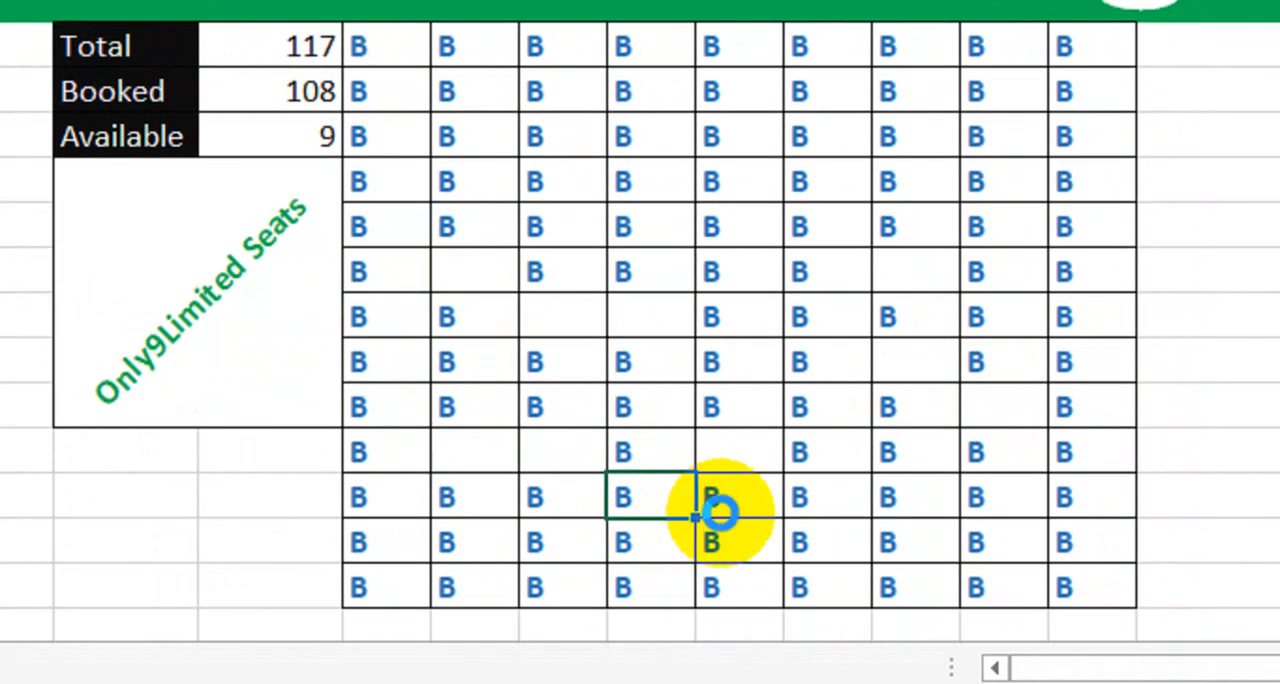
left_click(820, 492)
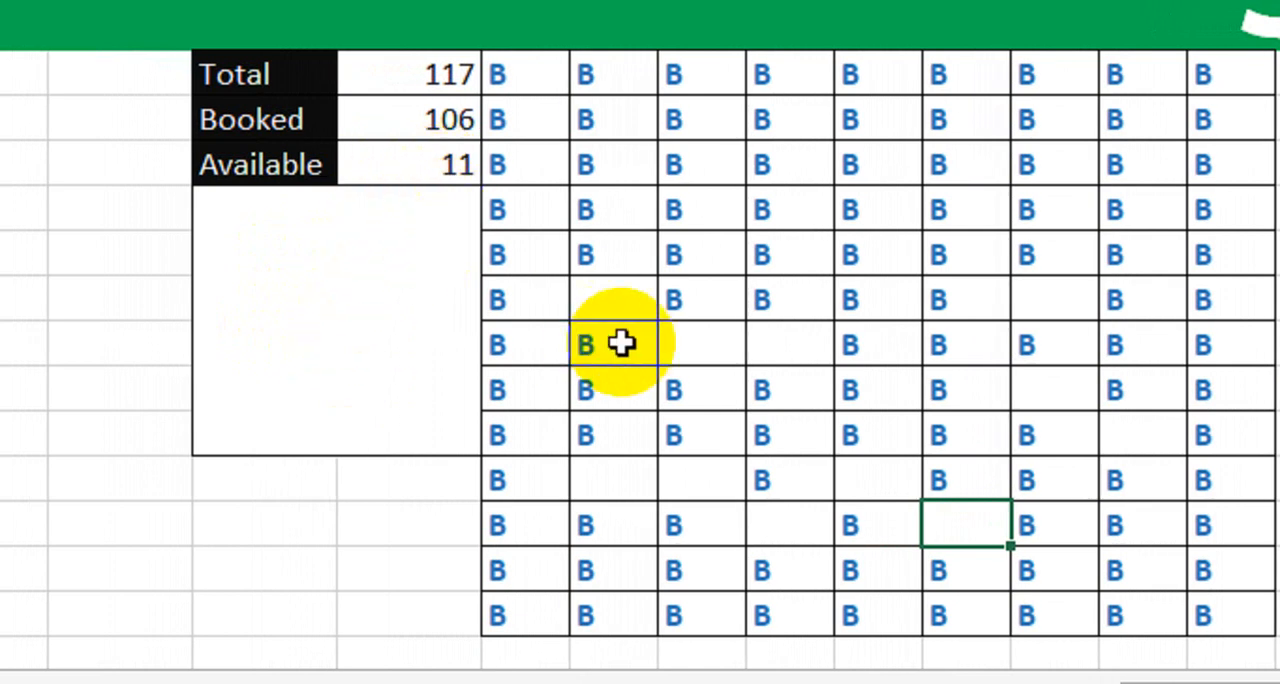
- Enter B again in seat I11, the third column of the grid's seventh row, and check the status message
left_click(683, 341)
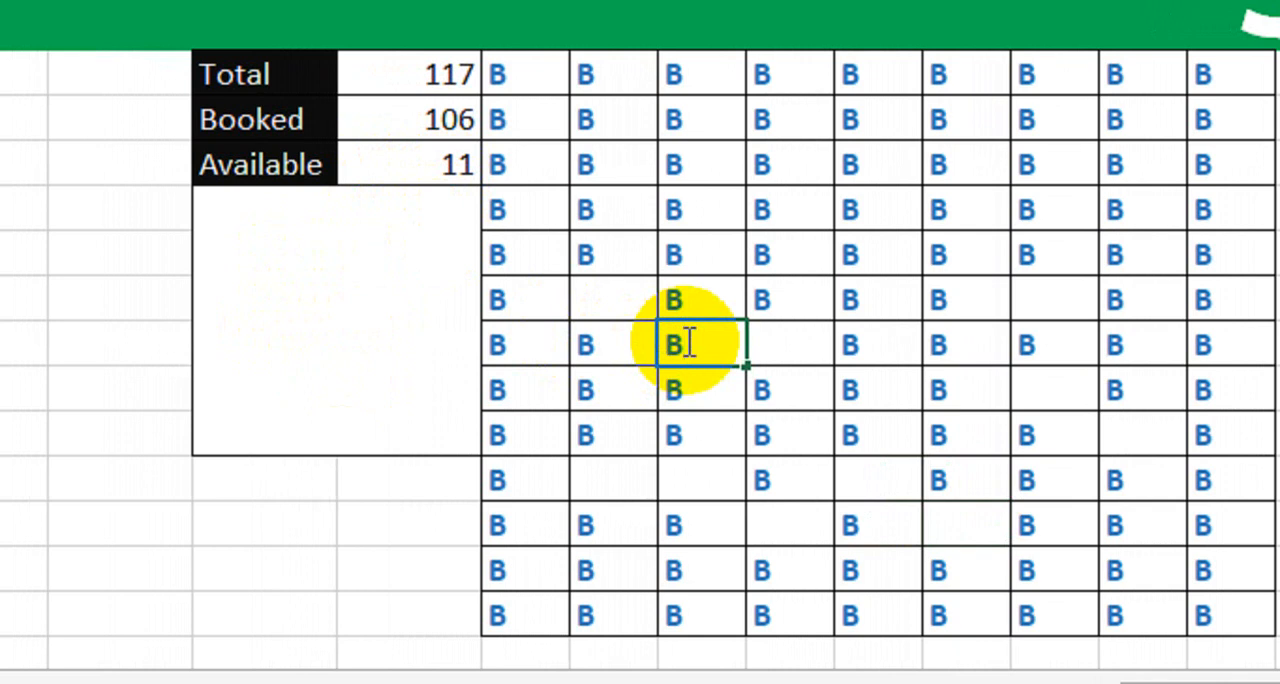
key("Return")
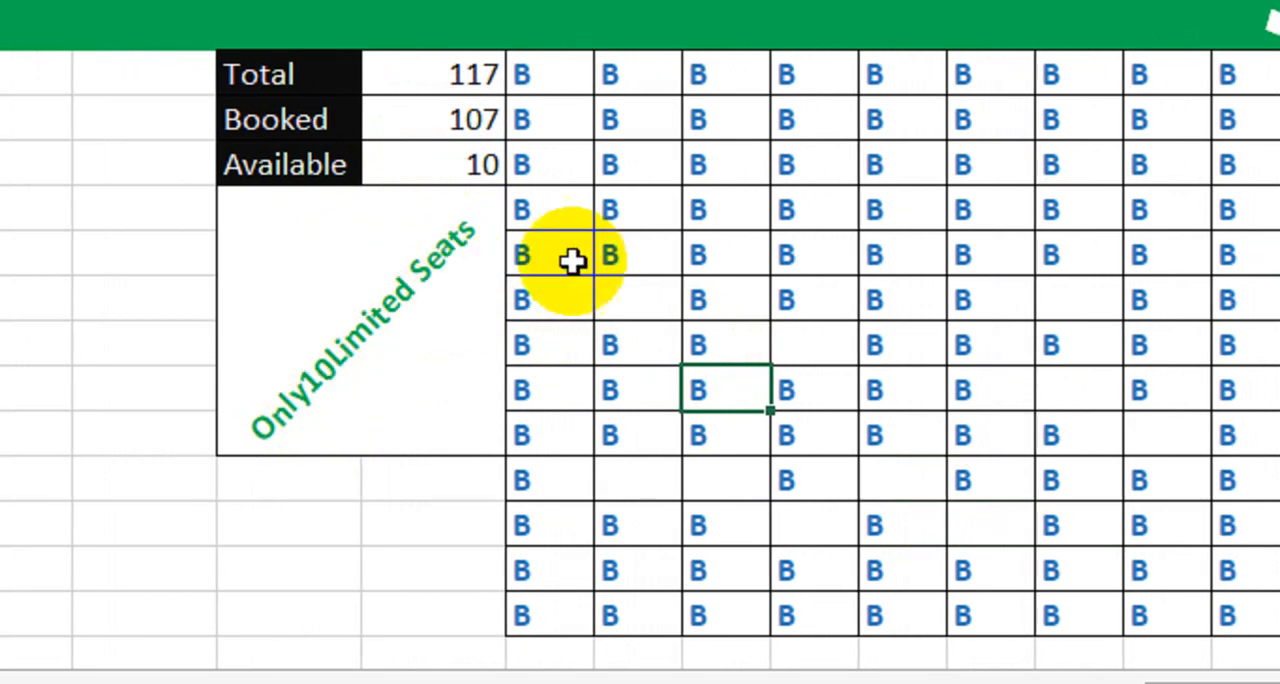
left_click(705, 335)
left_click(640, 298)
left_click(818, 330)
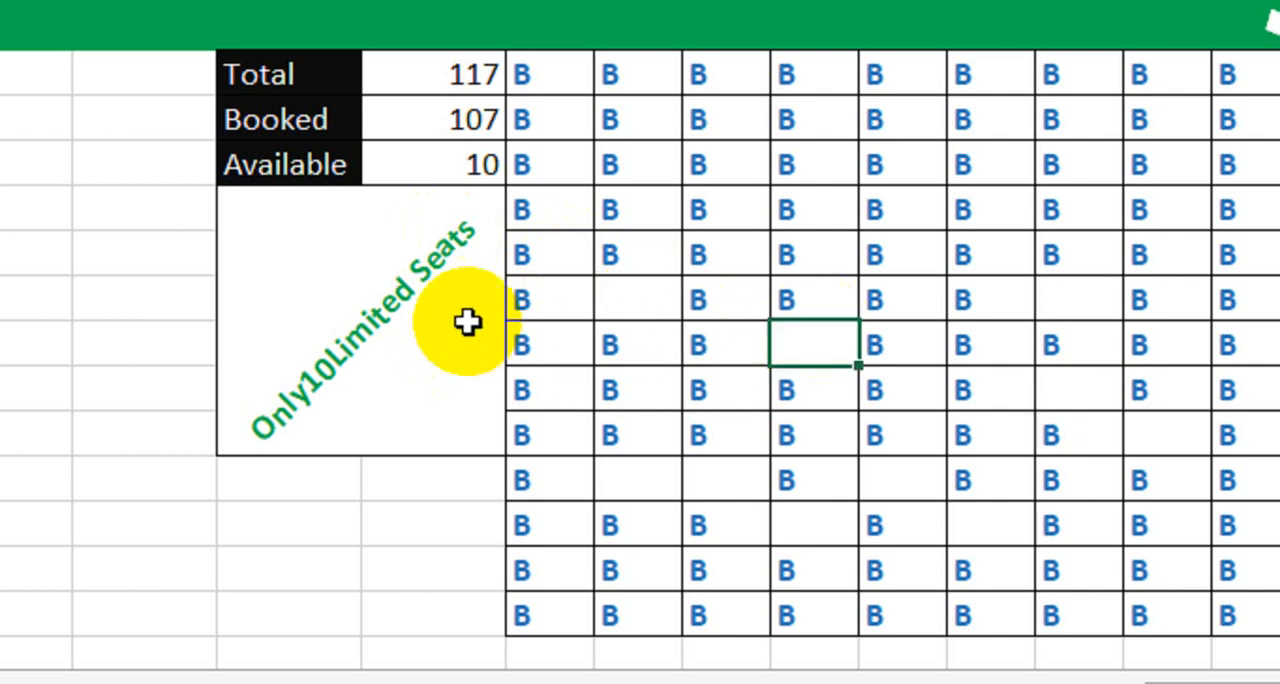